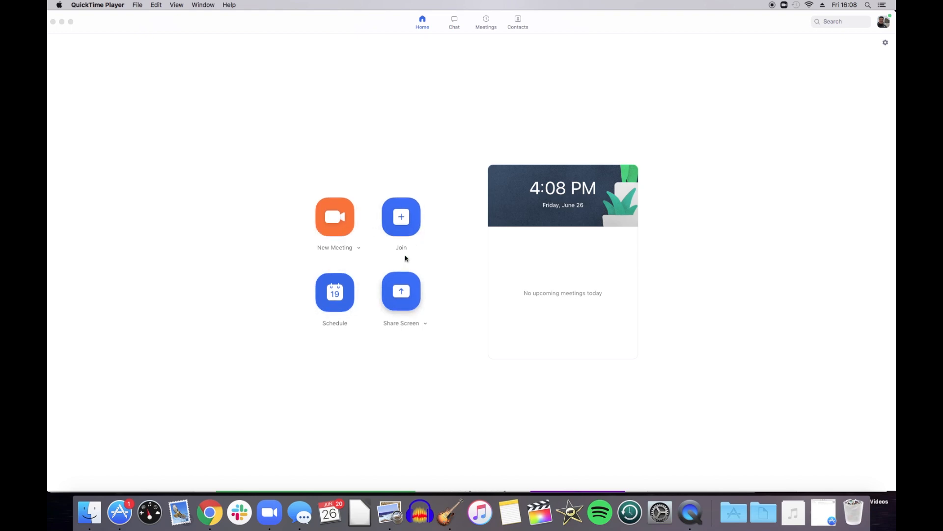
Start scheduling a new meeting and begin typing the topic 'LOE Podcast' followed by the guest's name
left_click(338, 224)
left_click(334, 296)
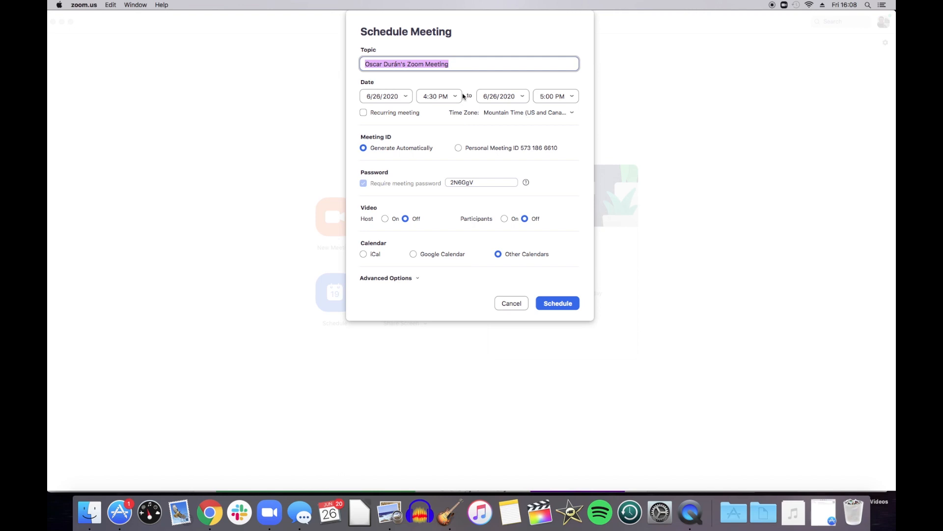
type("L")
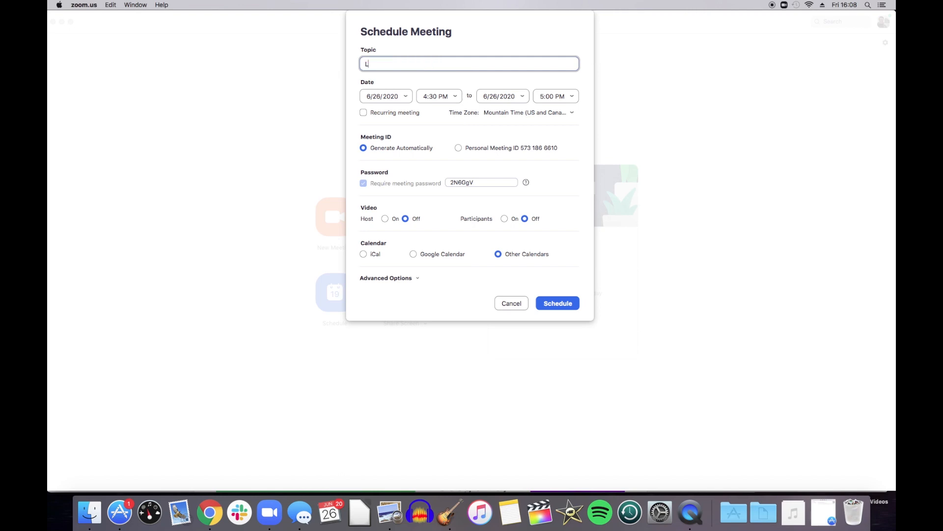
type("OE Podcast ")
type(" Sara")
Set the start date to June 30, 2020, keeping 4:30 PM and the existing time zone
left_click(407, 97)
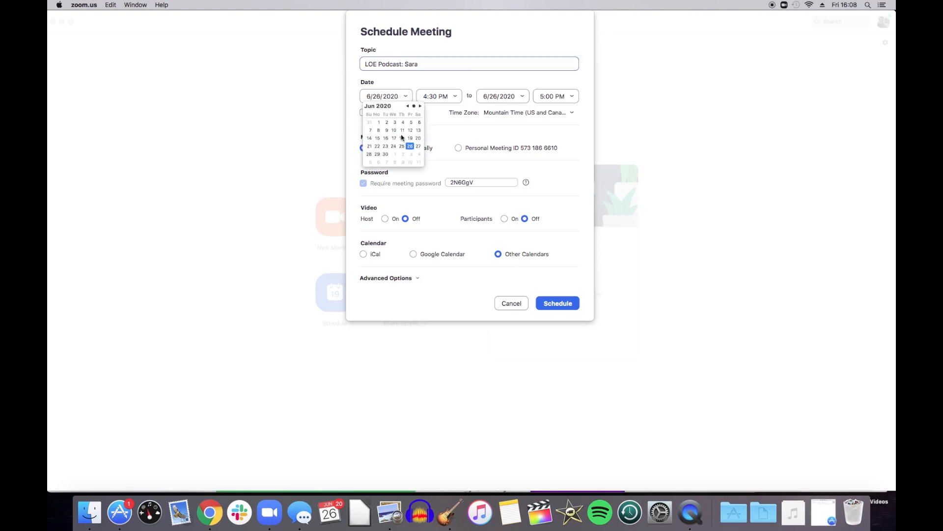
left_click(385, 155)
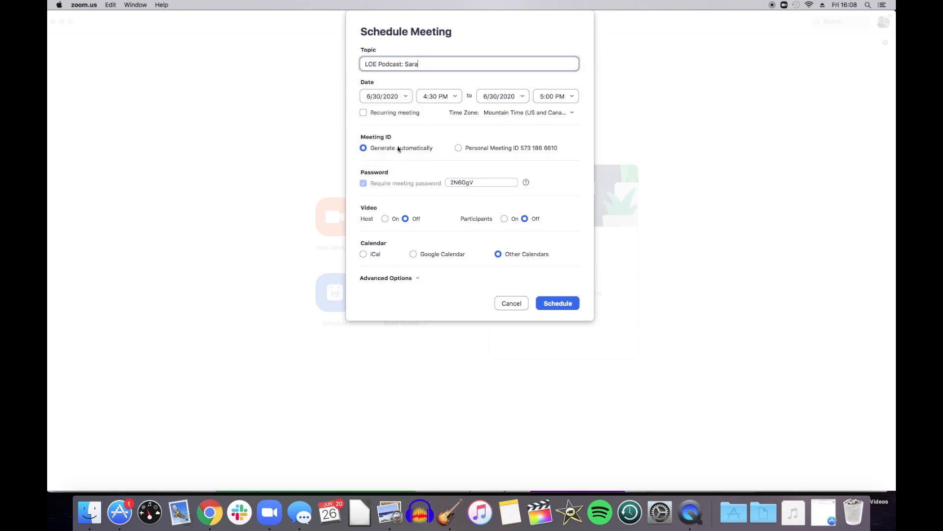
left_click(456, 96)
left_click(475, 94)
left_click(572, 113)
left_click(573, 112)
left_click(572, 112)
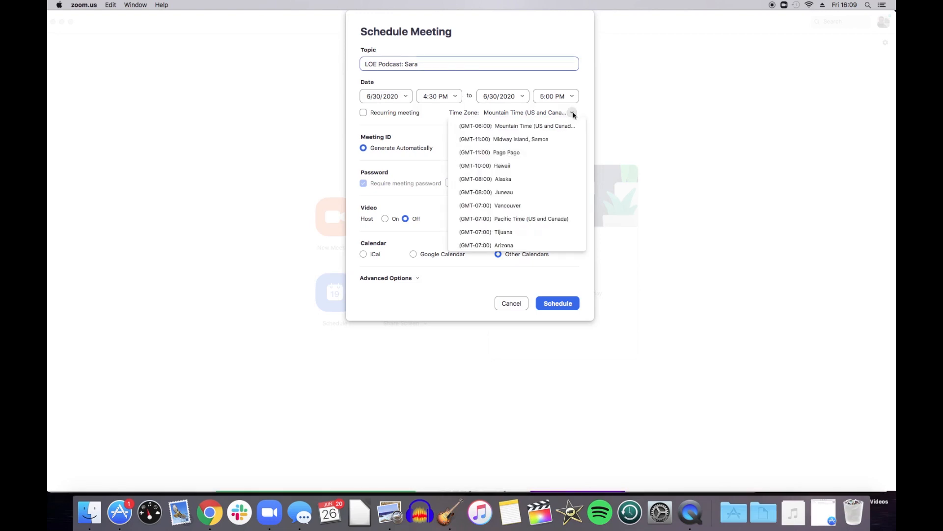
left_click(452, 114)
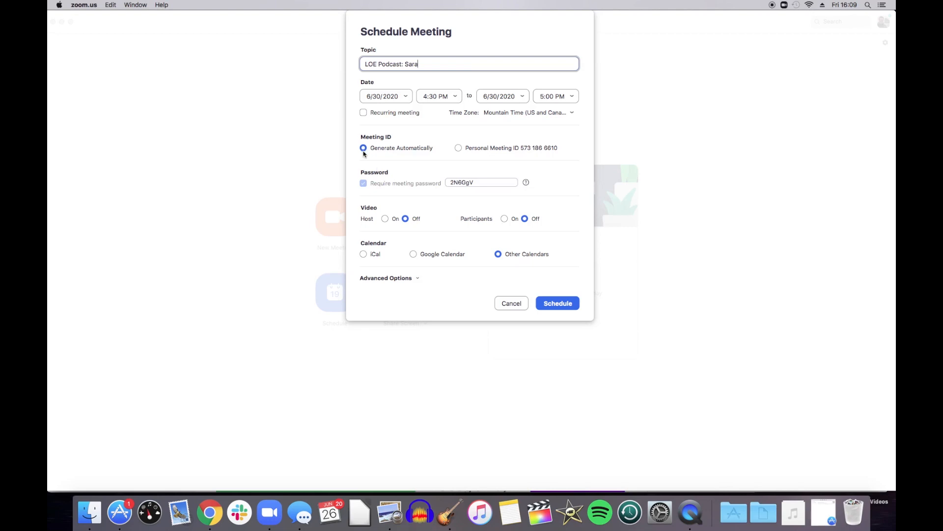
Schedule the meeting and close its invitation details
key("Tab")
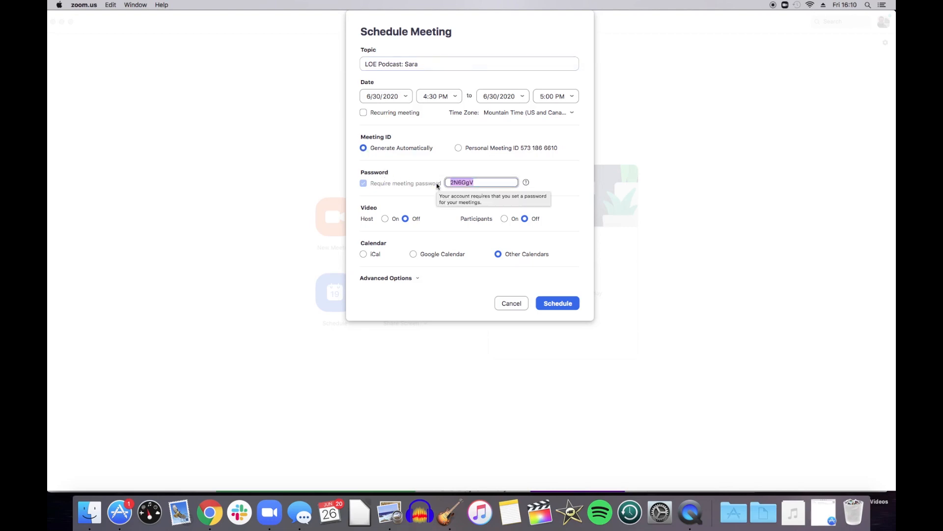
key("Return")
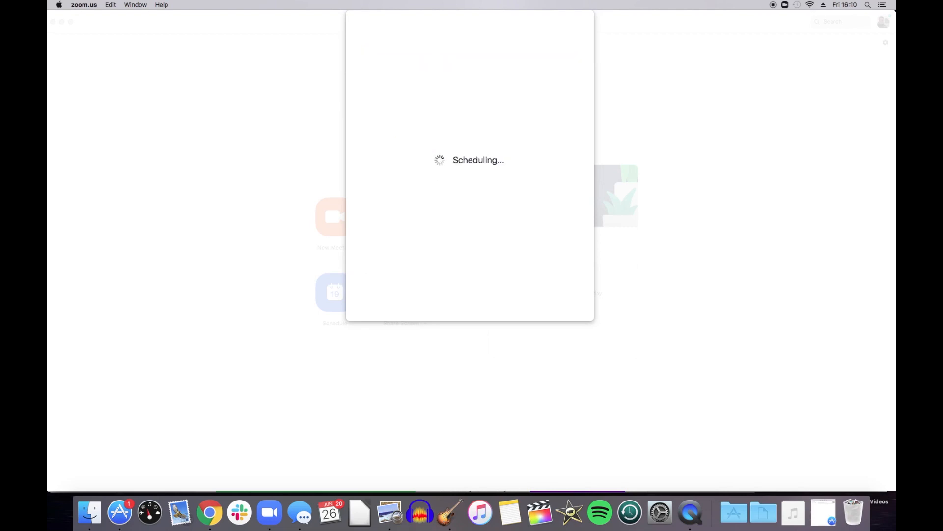
left_click(502, 308)
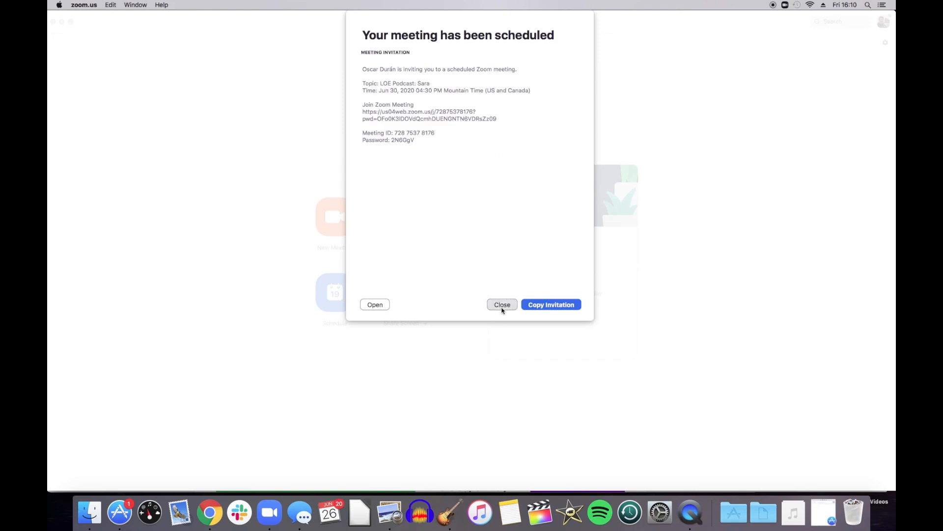
Schedule another meeting titled 'LOE Podcast' plus the guest's name, with a new password
left_click(333, 295)
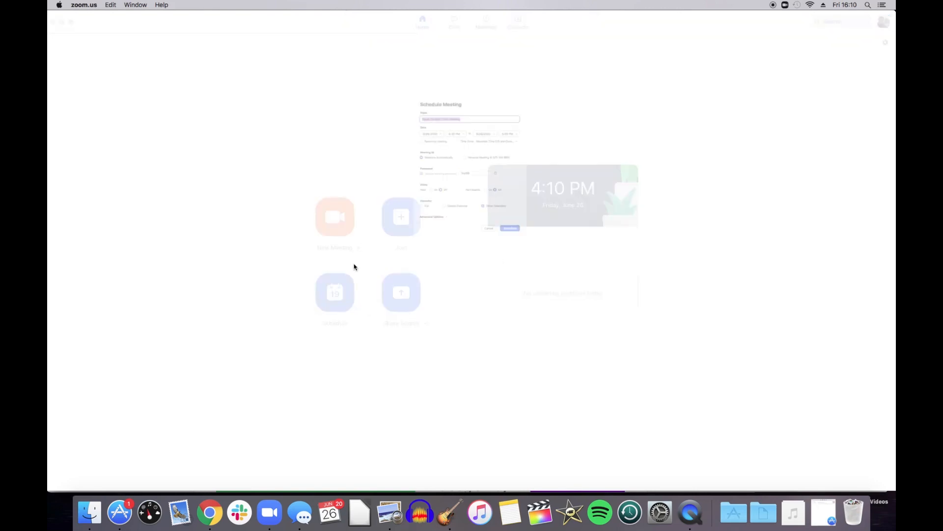
type("Loe")
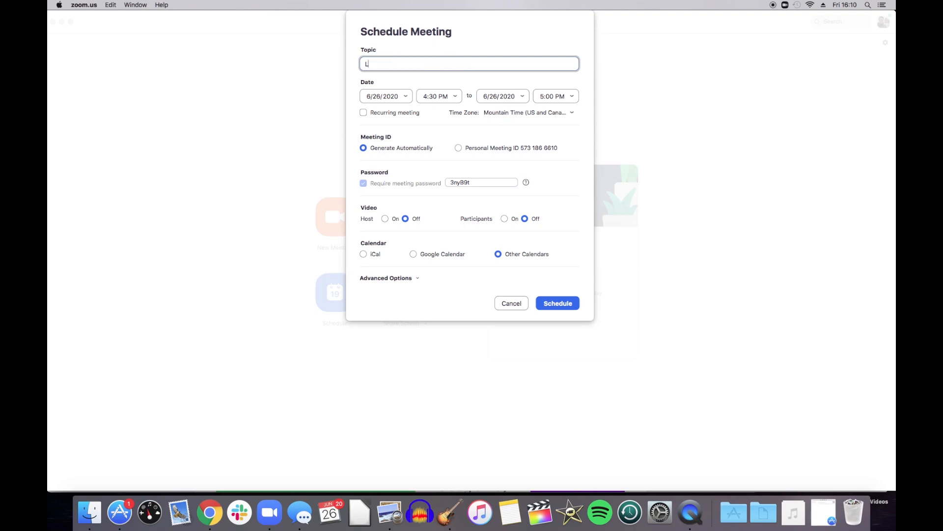
key("BackSpace")
type("O")
type("E Pod")
type("cast ")
type("SAr")
type("ara")
key("Tab")
type("s")
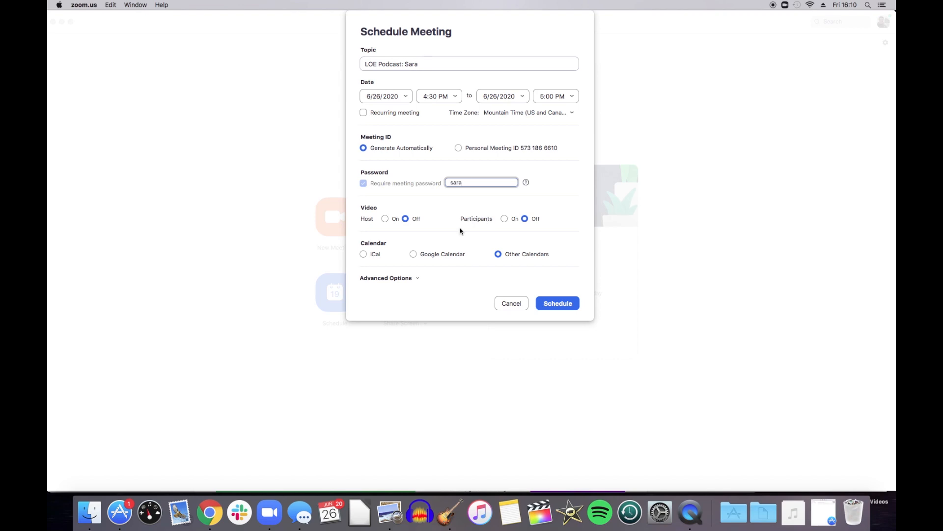
Turn video on for host and participants, leaving the calendar on Other Calendars
left_click(504, 219)
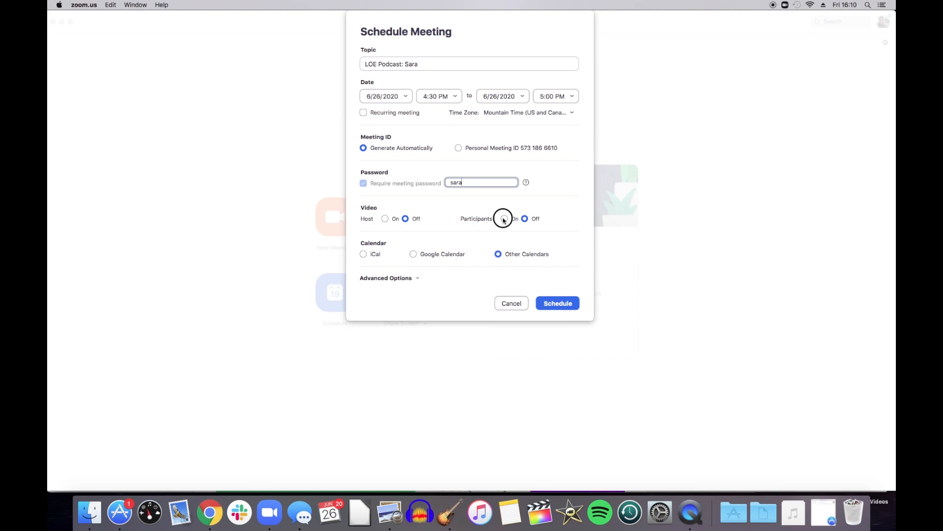
left_click(385, 219)
left_click(363, 254)
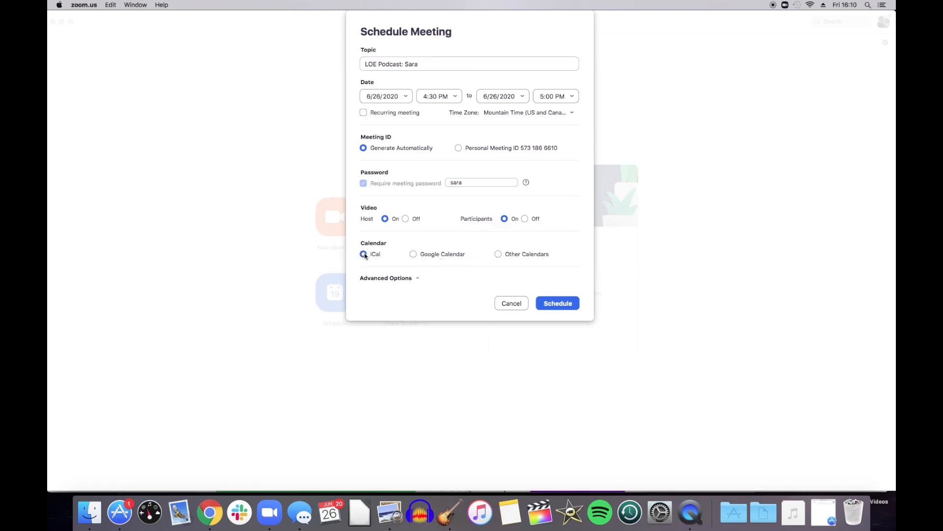
left_click(414, 254)
left_click(498, 254)
Show Advanced Options, keeping the date, Waiting Room on and automatic recording off
left_click(411, 95)
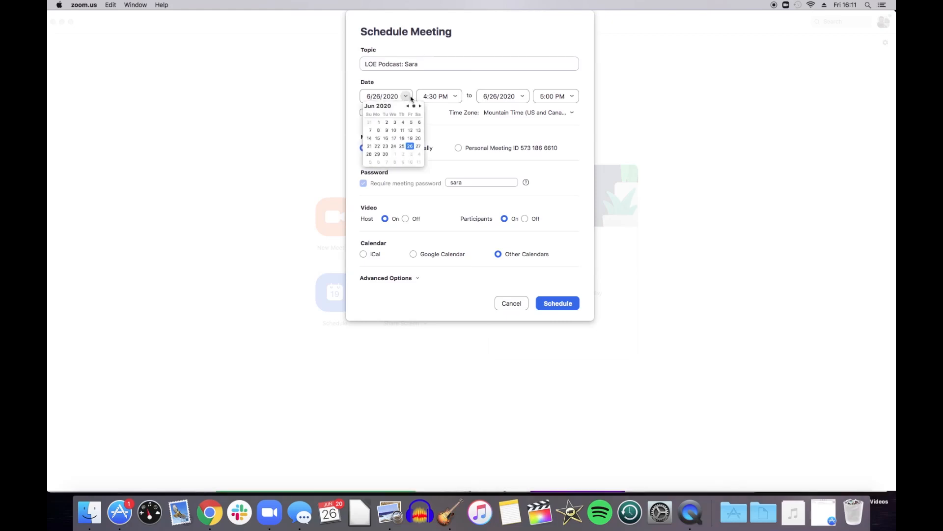
left_click(438, 142)
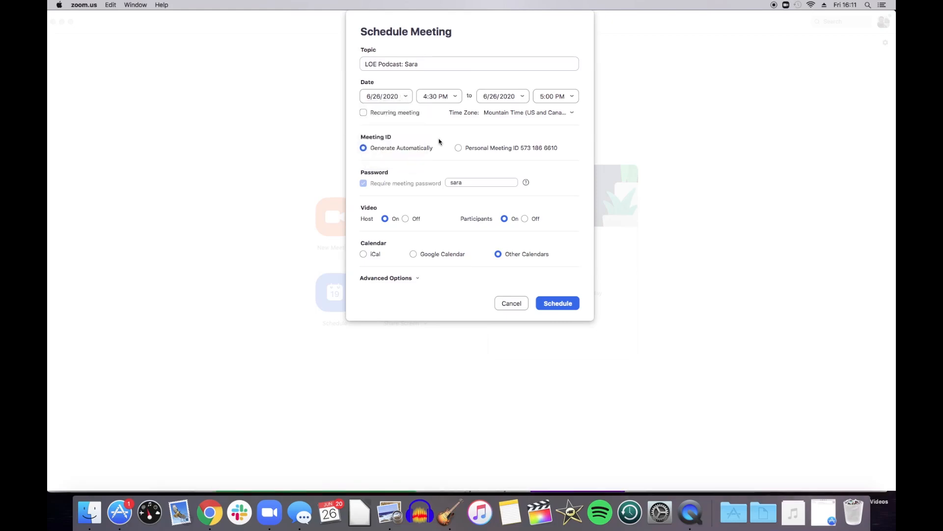
left_click(417, 278)
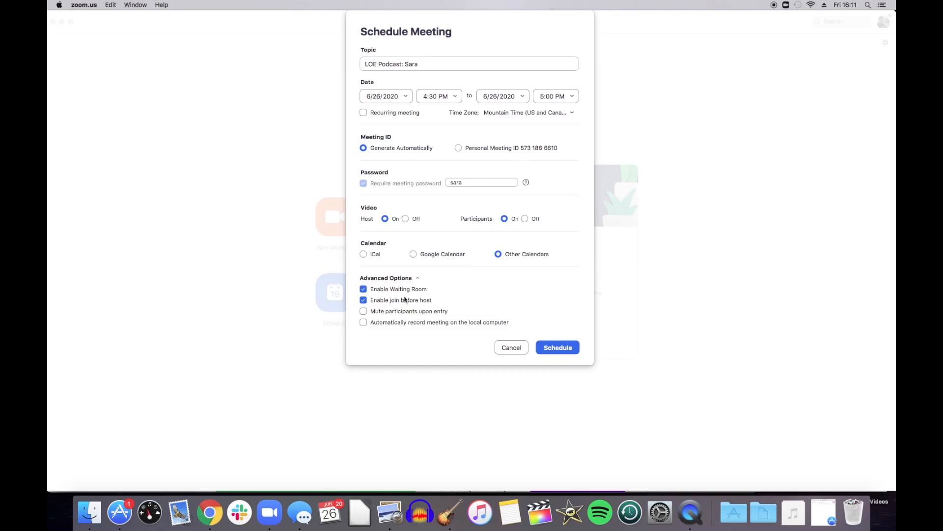
left_click(363, 290)
left_click(363, 290)
left_click(364, 323)
left_click(363, 323)
Leave local recording off, schedule the June 26 4:30 PM meeting and copy its invitation
left_click(363, 324)
left_click(363, 324)
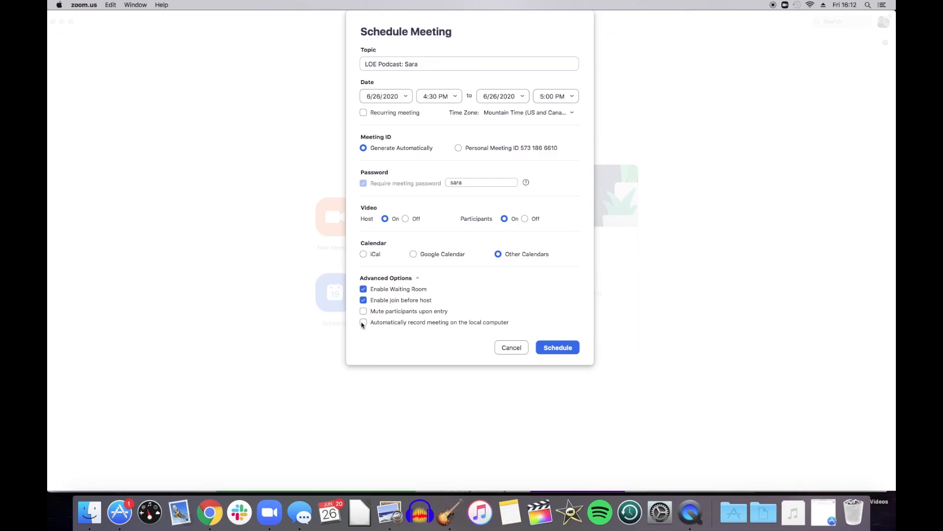
left_click(544, 348)
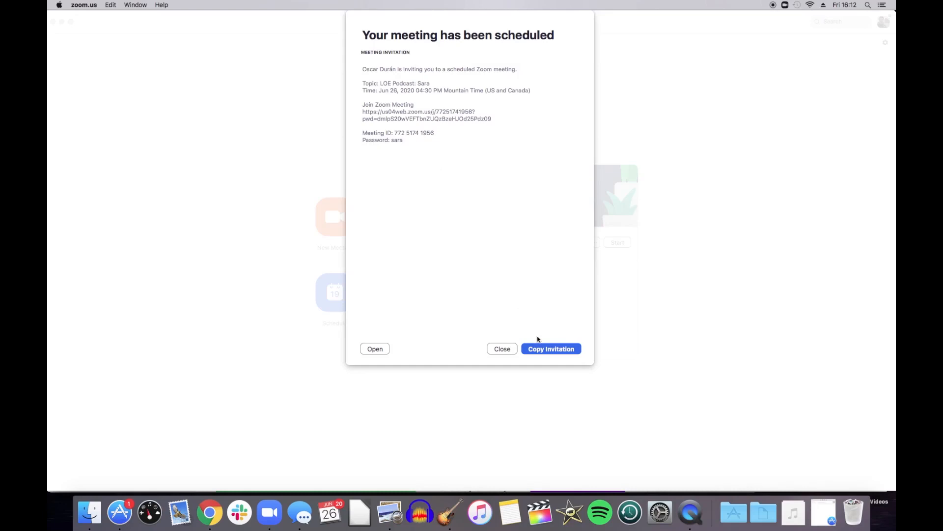
left_click(558, 350)
Create a 9:15 AM Calendar event on June 23 with the Zoom invitation pasted into its notes
left_click(332, 513)
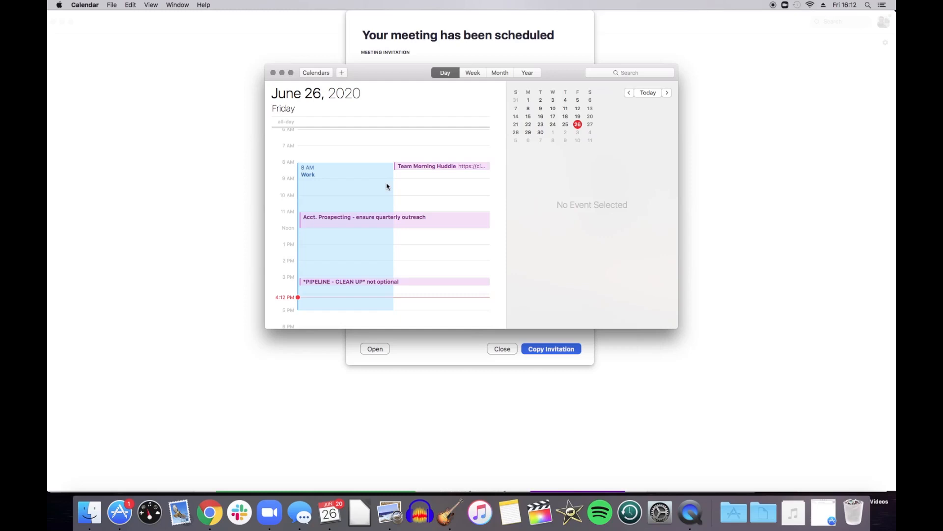
scroll(364, 187, "left", 3)
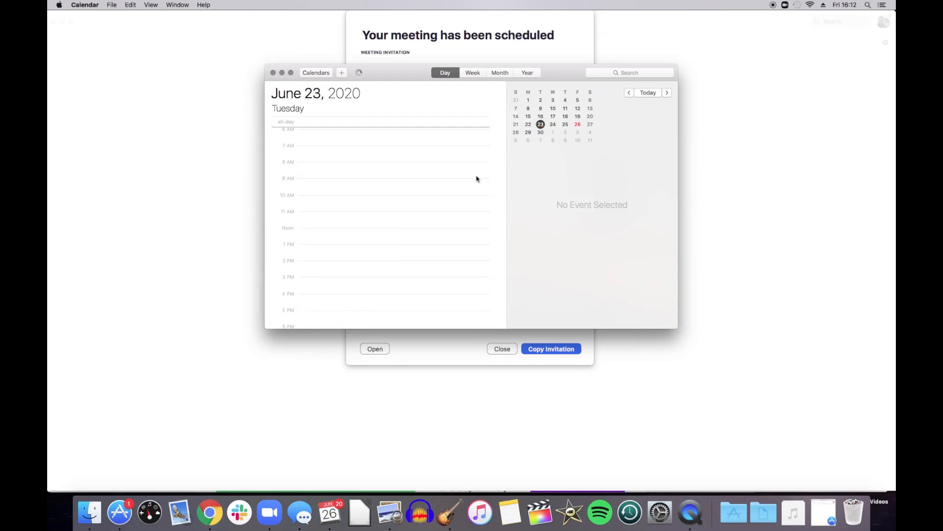
double_click(372, 190)
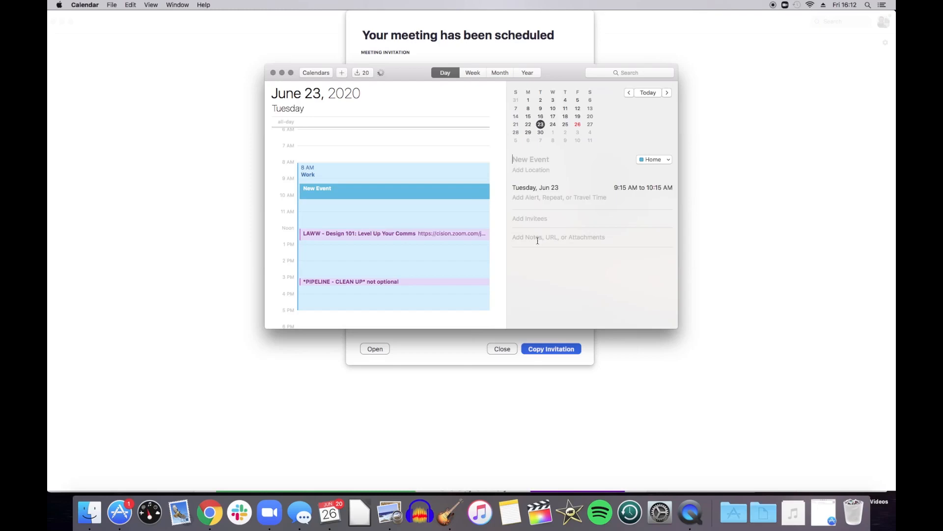
left_click(583, 245)
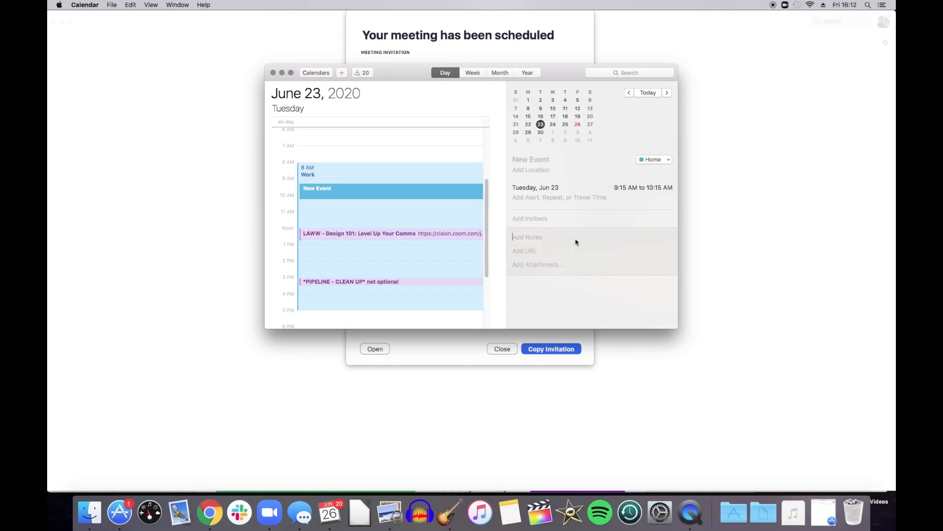
key("super+v")
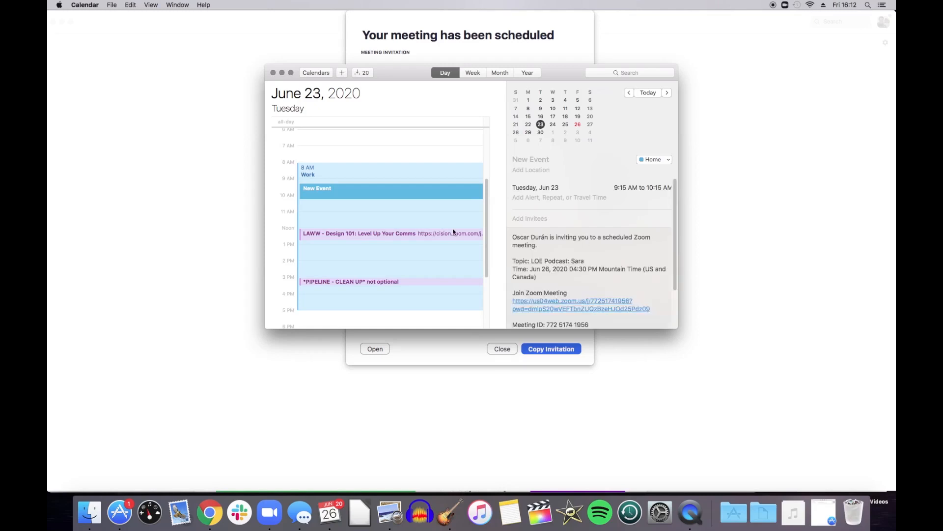
Begin adding an invitee, then close Calendar and Zoom's scheduled-meeting confirmation
left_click(563, 221)
type("star")
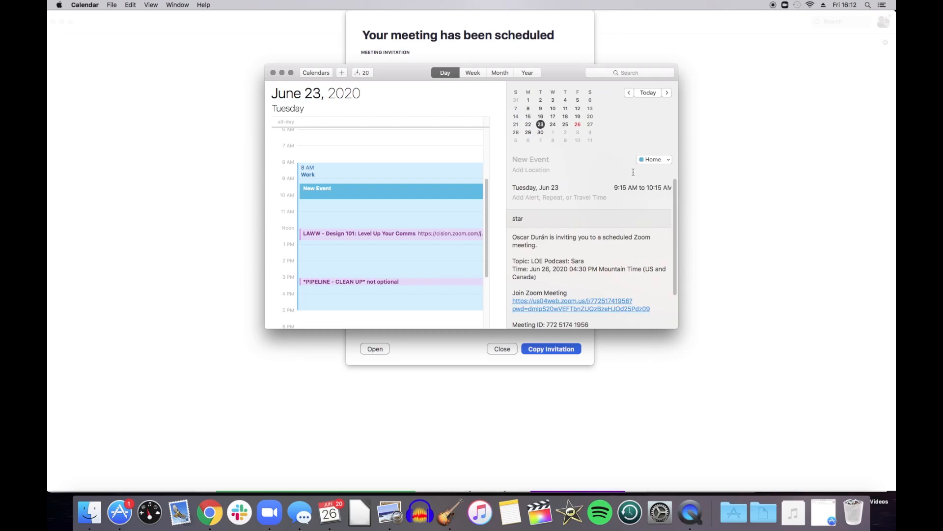
left_click(273, 73)
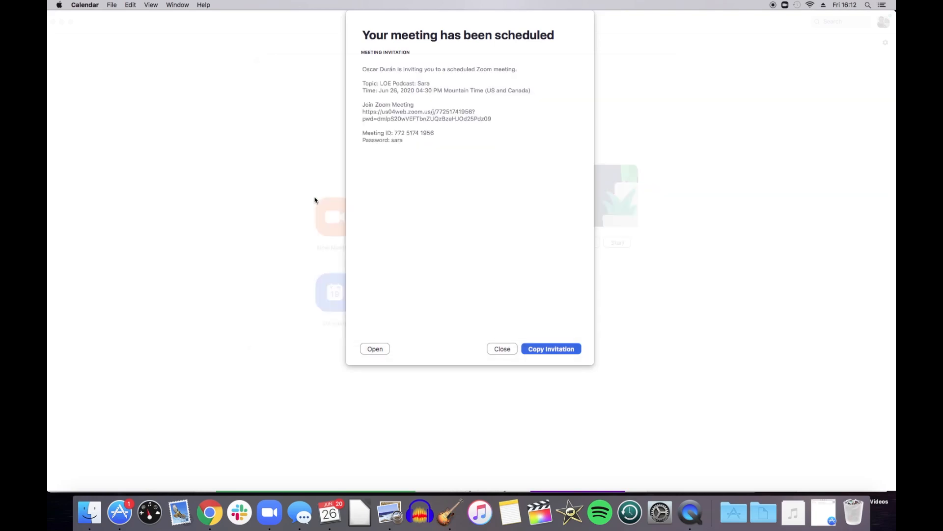
left_click(509, 350)
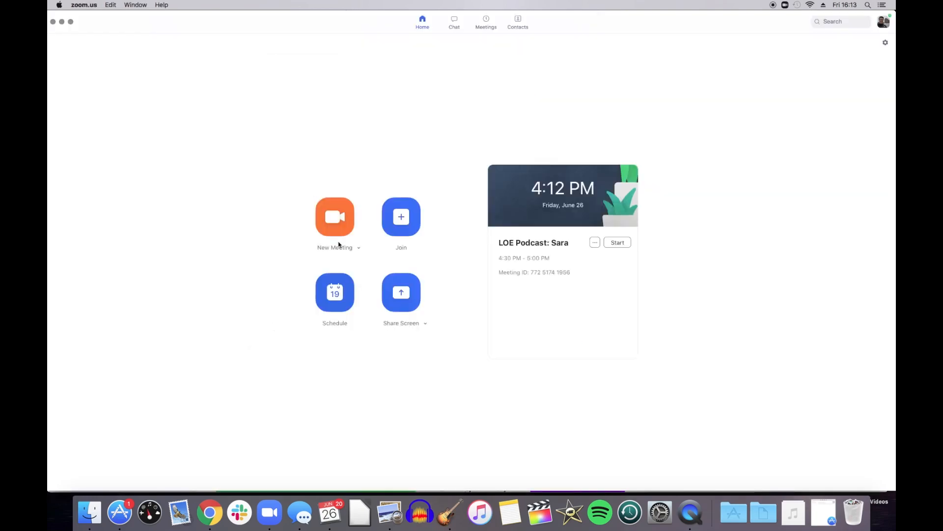
Delete today's 4:30 PM LOE Podcast meeting from the Meetings list and return to the home screen
left_click(486, 22)
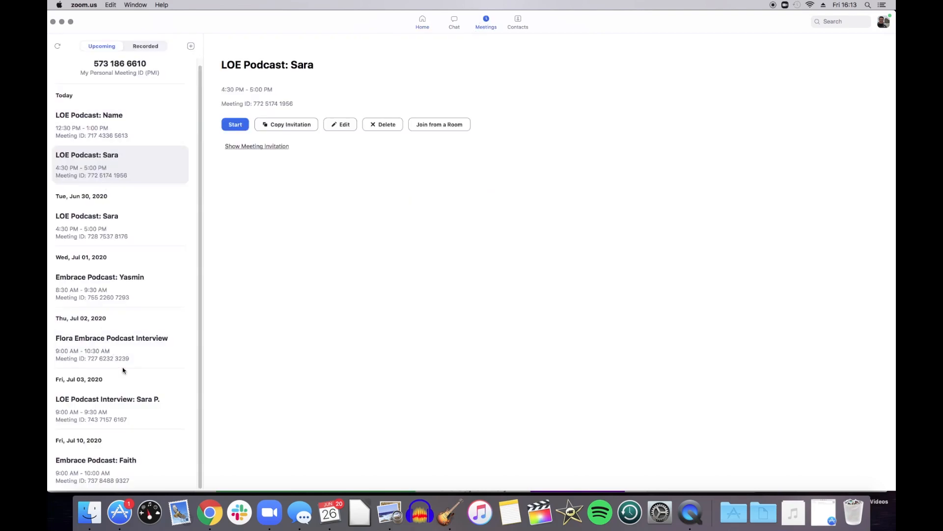
left_click(122, 169)
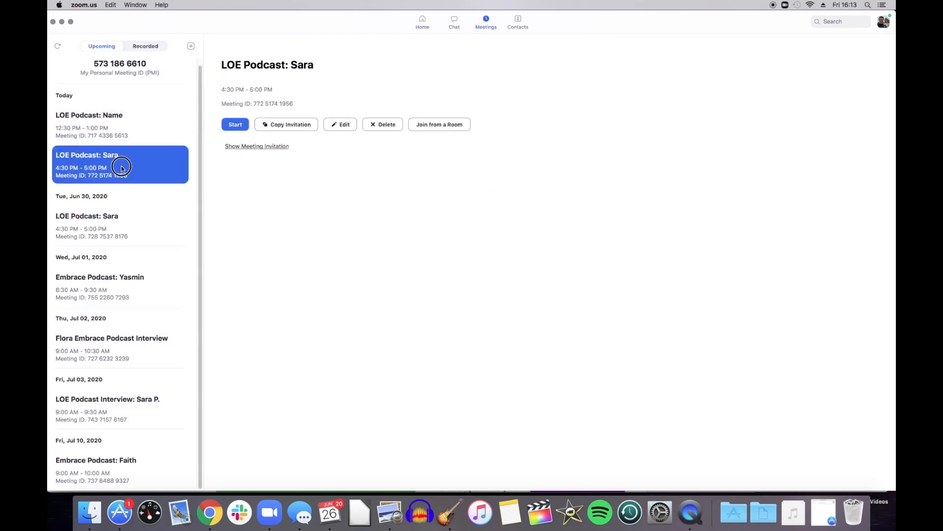
left_click(377, 126)
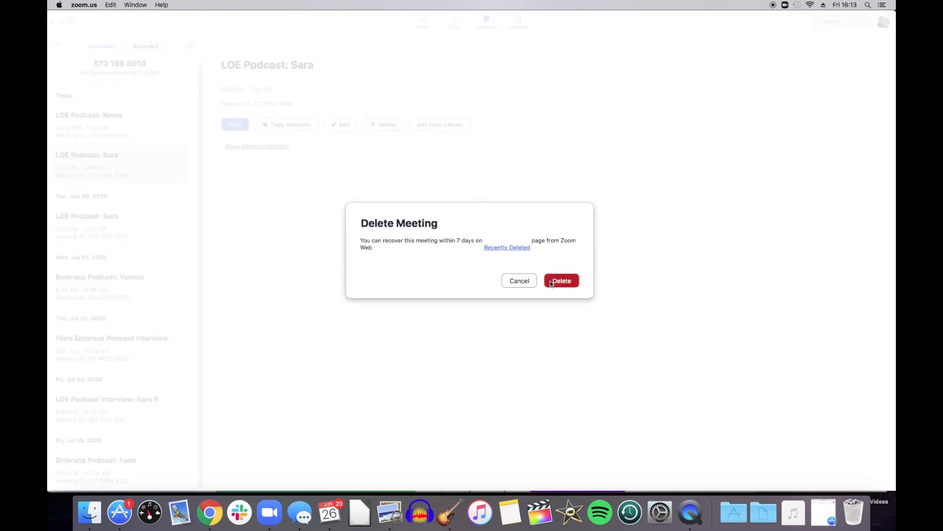
left_click(561, 281)
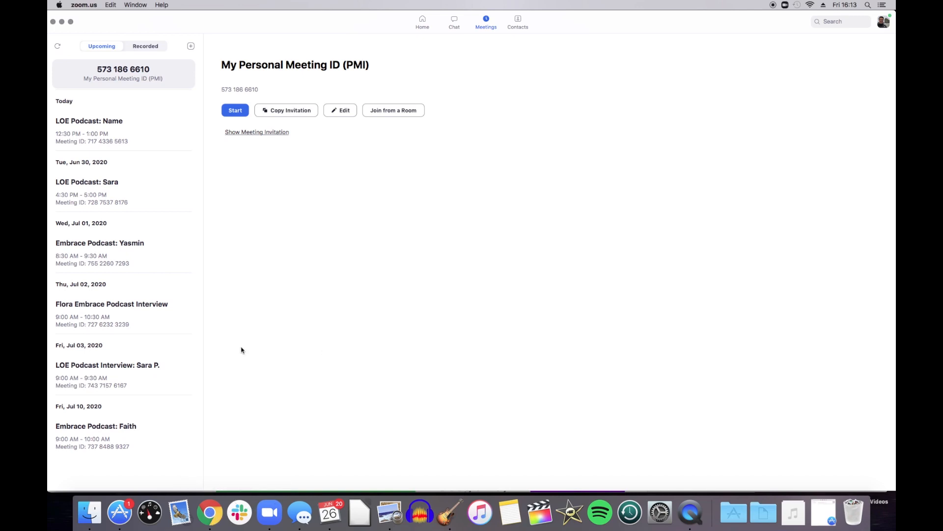
left_click(421, 26)
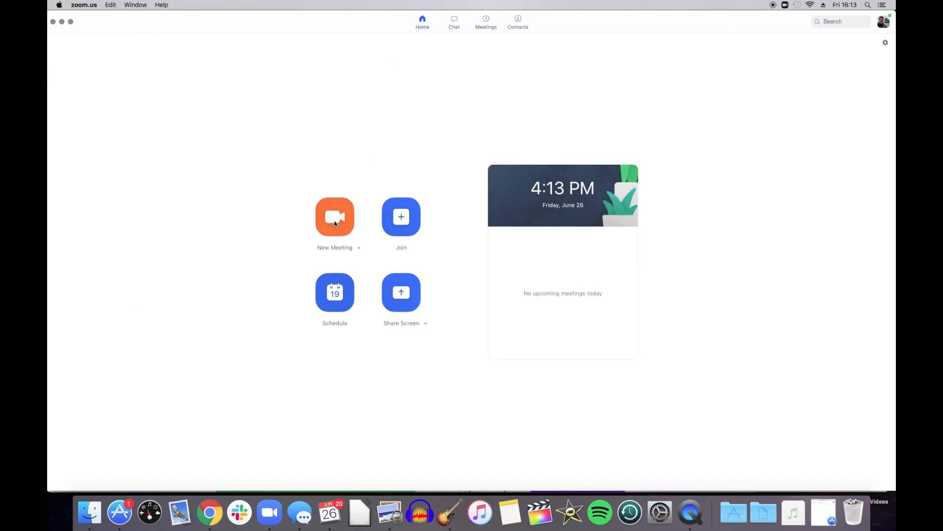
Start an instant meeting and join it with computer audio after reopening the audio prompt
left_click(334, 223)
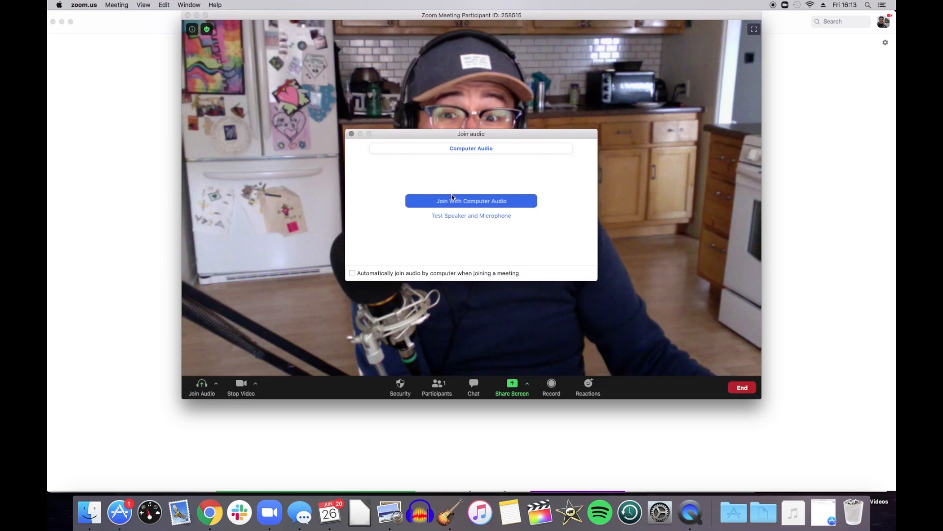
left_click(351, 134)
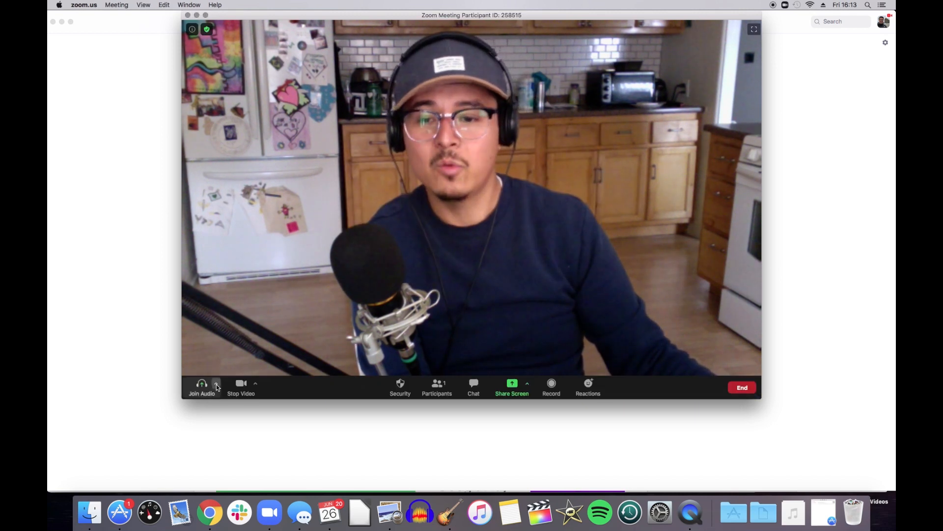
left_click(217, 384)
left_click(202, 385)
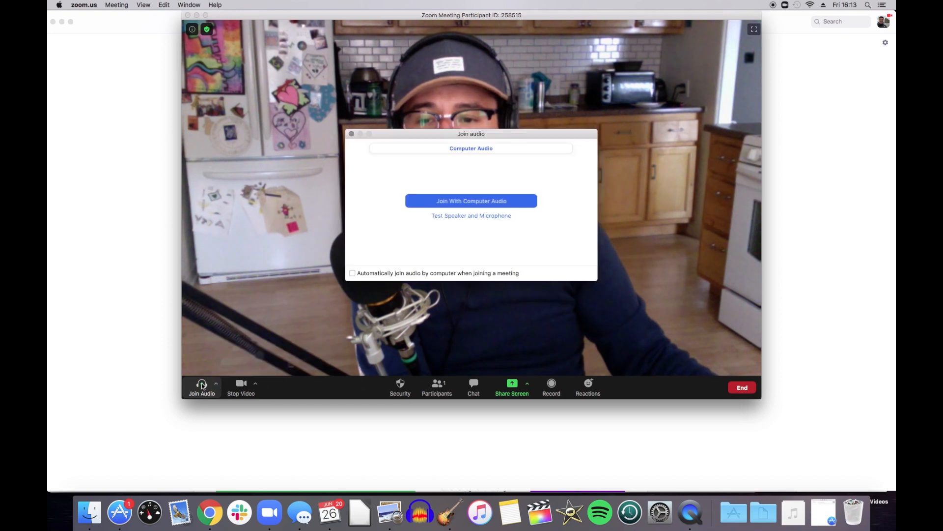
left_click(463, 200)
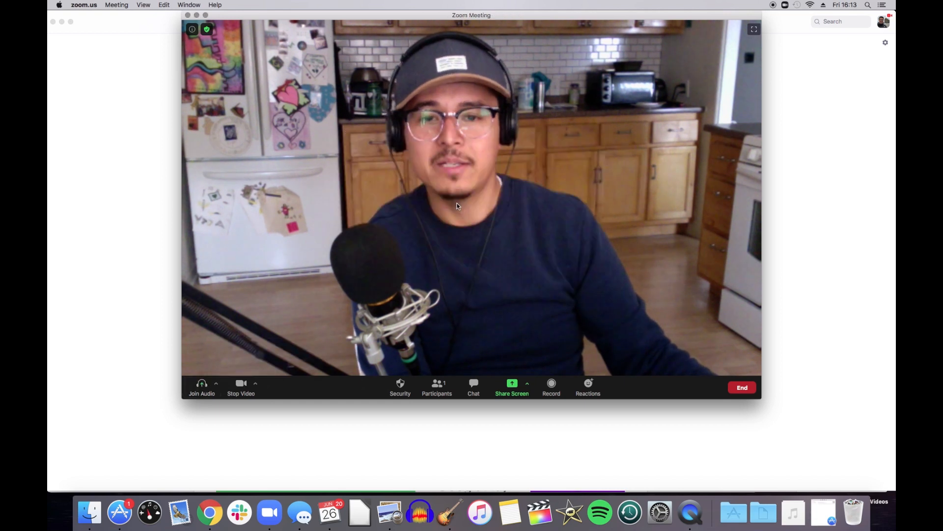
left_click(216, 386)
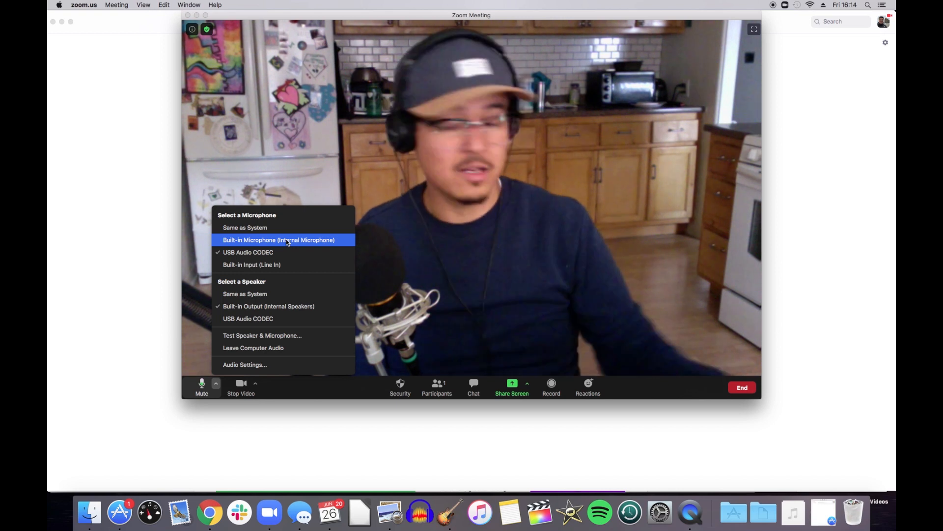
left_click(218, 387)
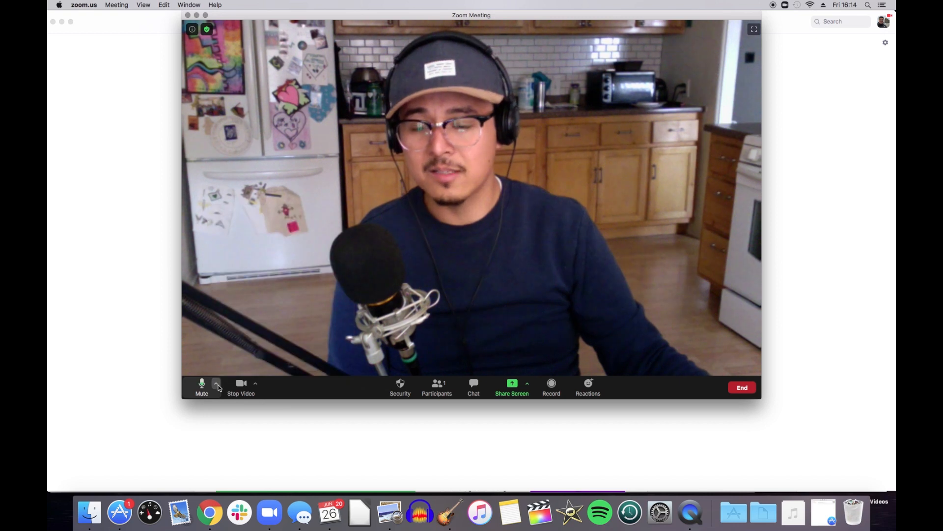
left_click(218, 387)
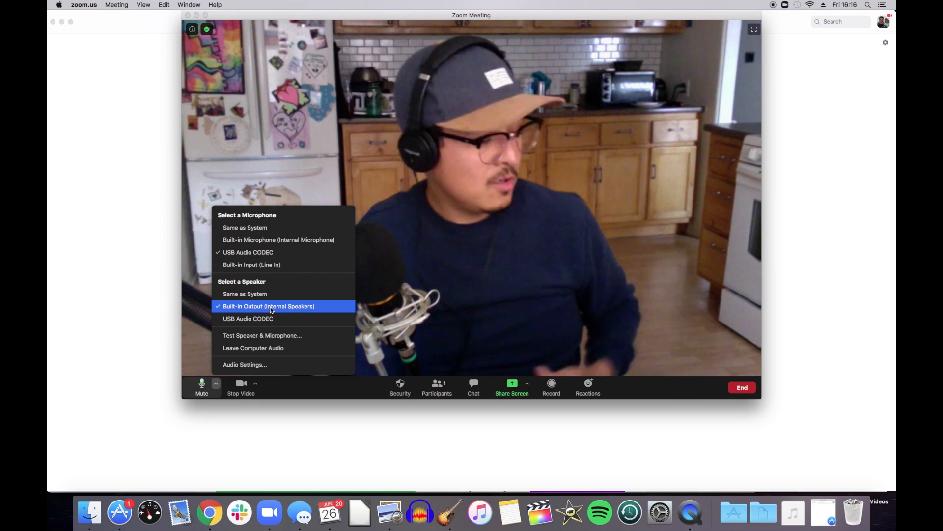
left_click(422, 297)
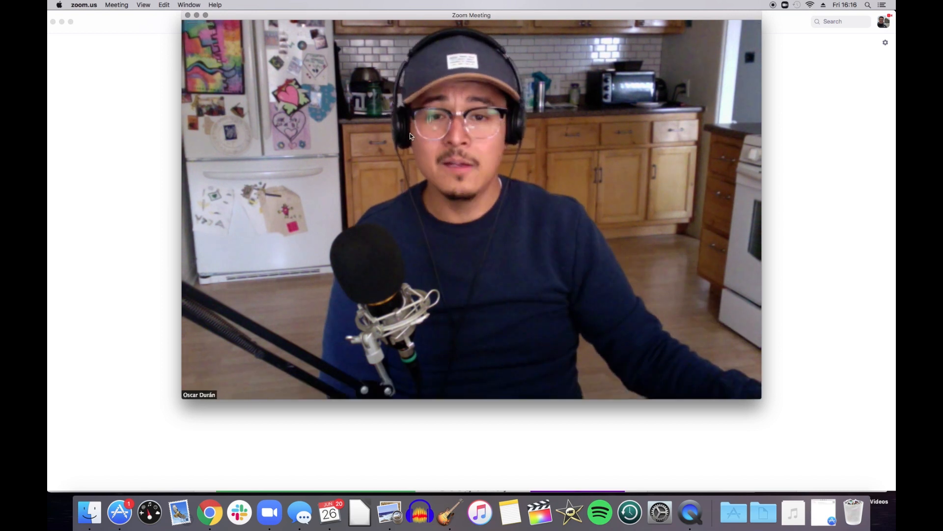
Record a brief clip, stop recording, and end the meeting for all participants
left_click(552, 386)
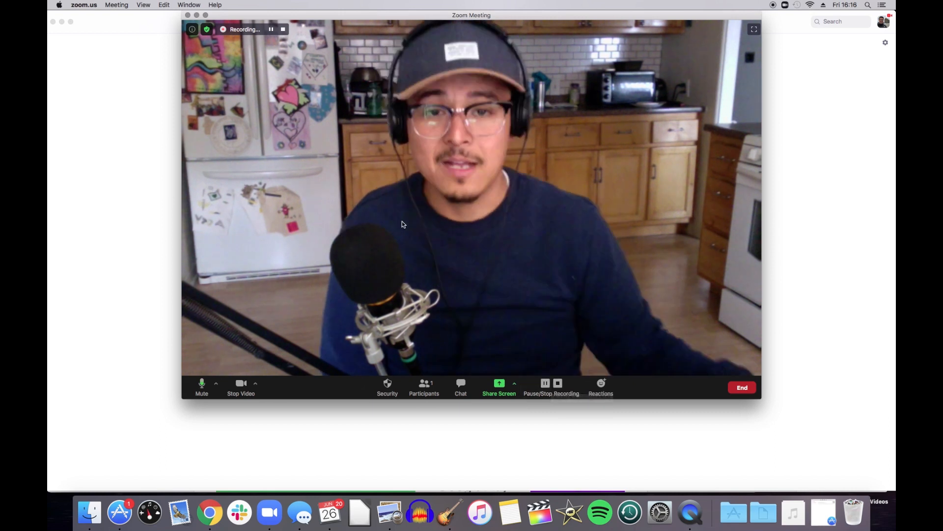
left_click(559, 386)
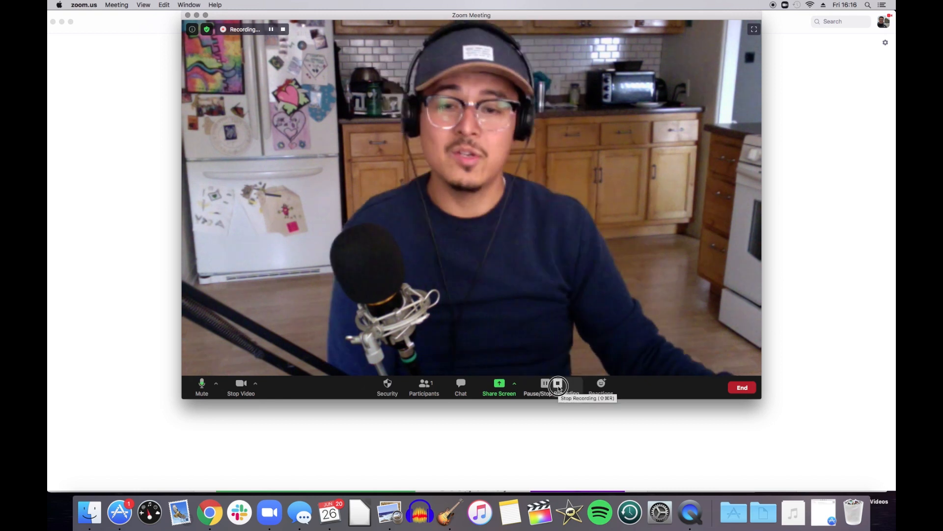
left_click(741, 389)
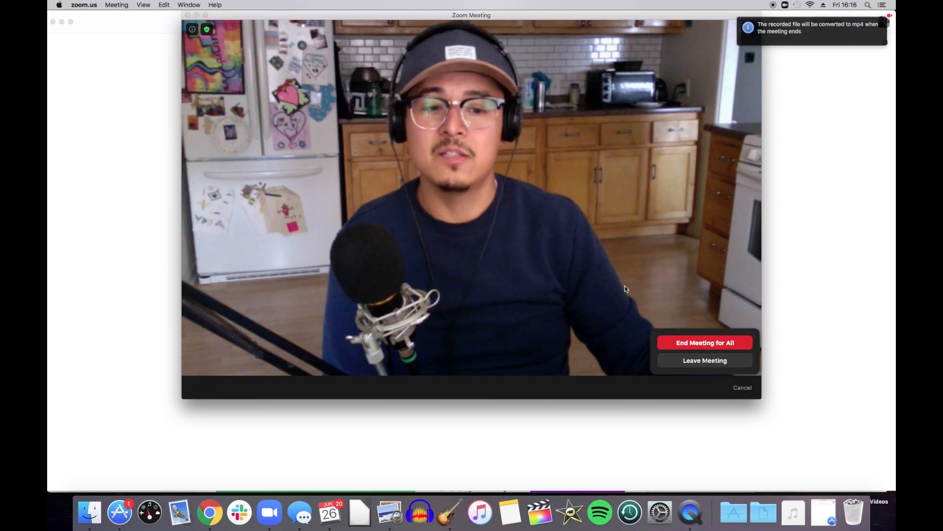
left_click(689, 344)
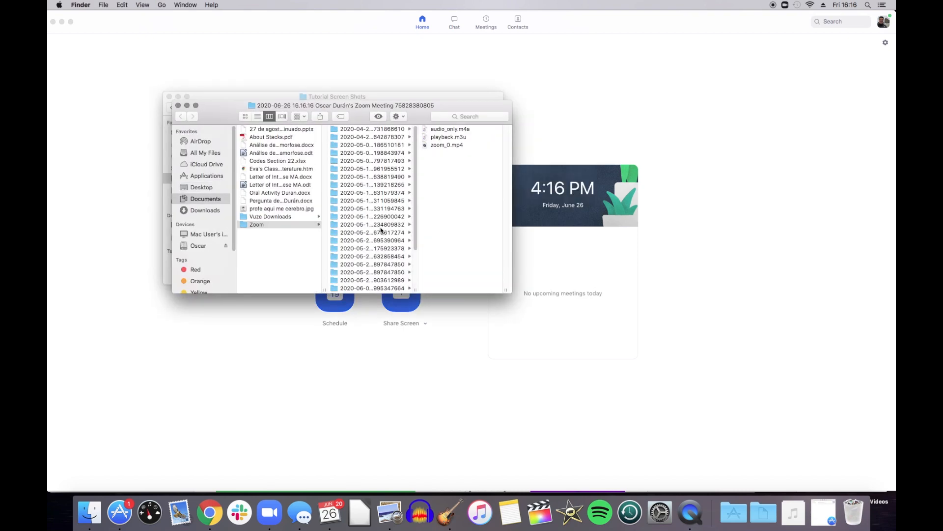
Select zoom_0.mp4 in the open meeting folder and switch to Chrome
scroll(362, 225, "down", 5)
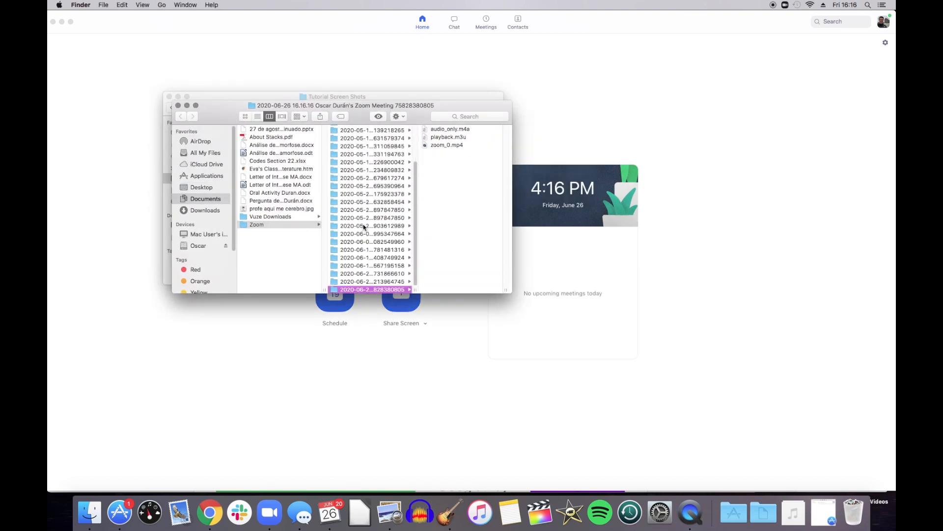
left_click(449, 145)
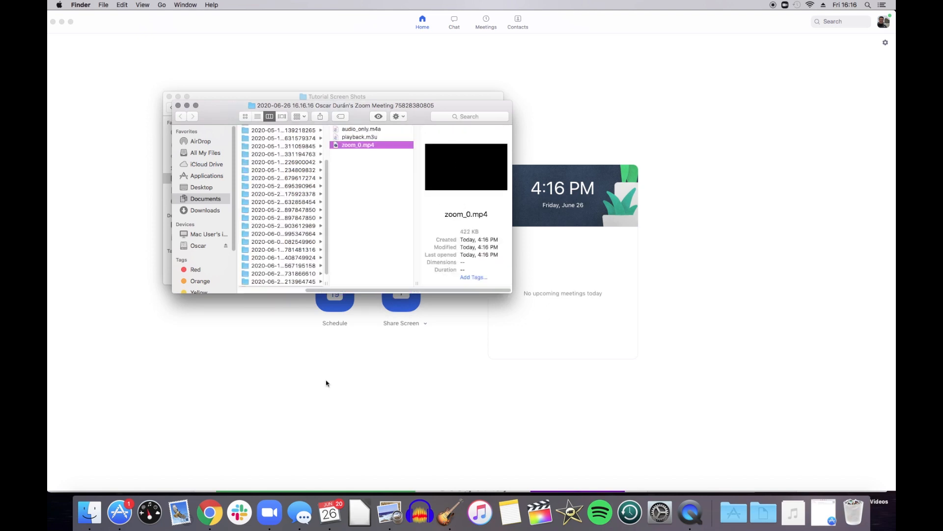
left_click(210, 514)
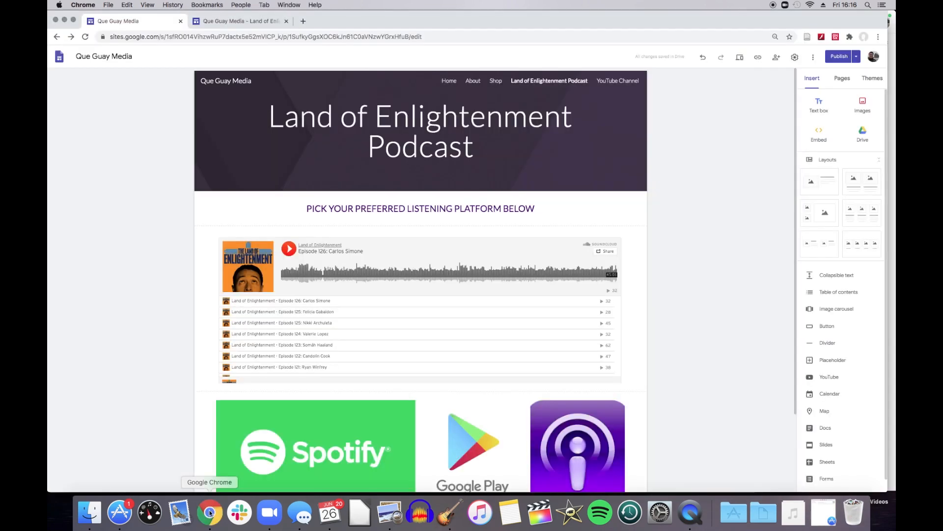
Browse Documents > Zoom to the latest meeting folder, select zoom_0.mp4, and return to Chrome
left_click(90, 512)
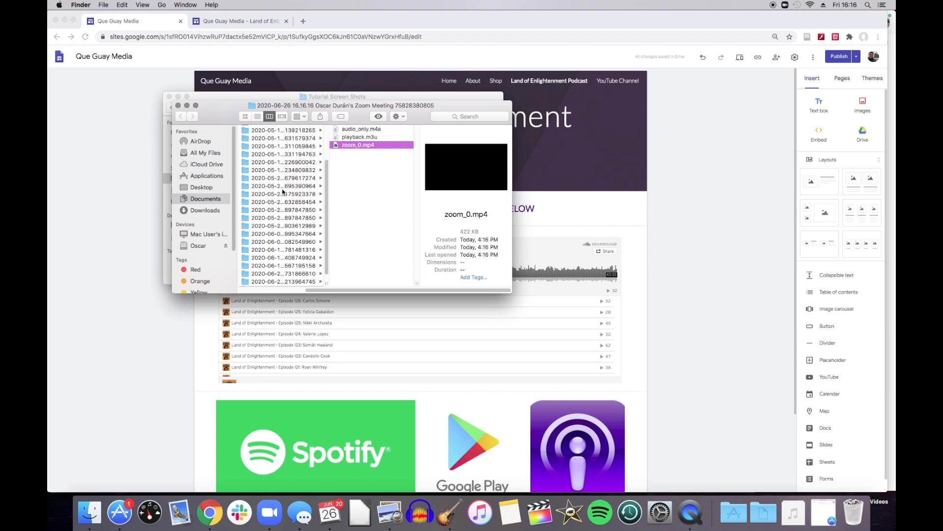
left_click(211, 199)
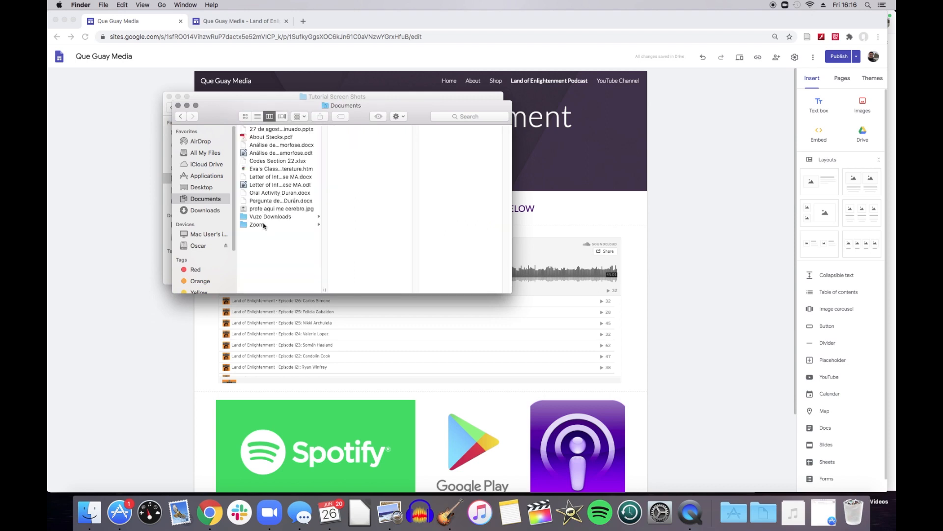
left_click(257, 225)
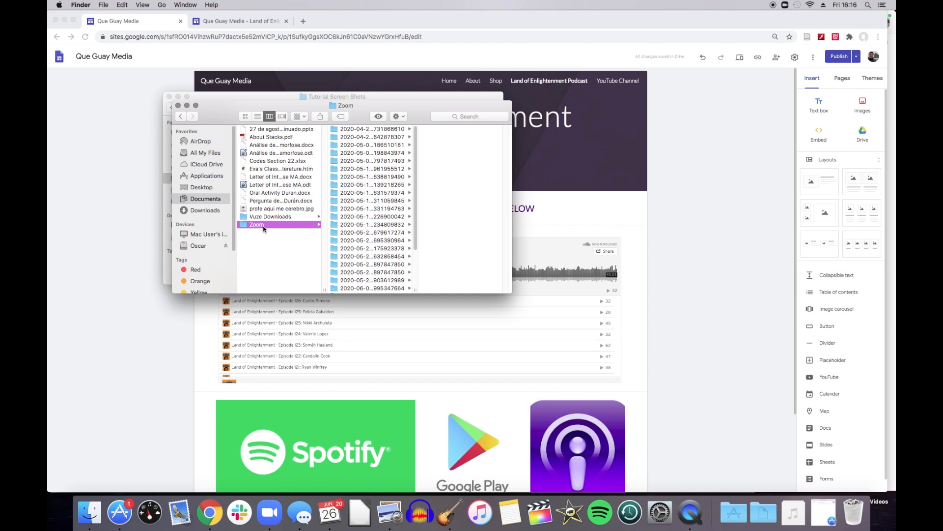
scroll(354, 238, "down", 3)
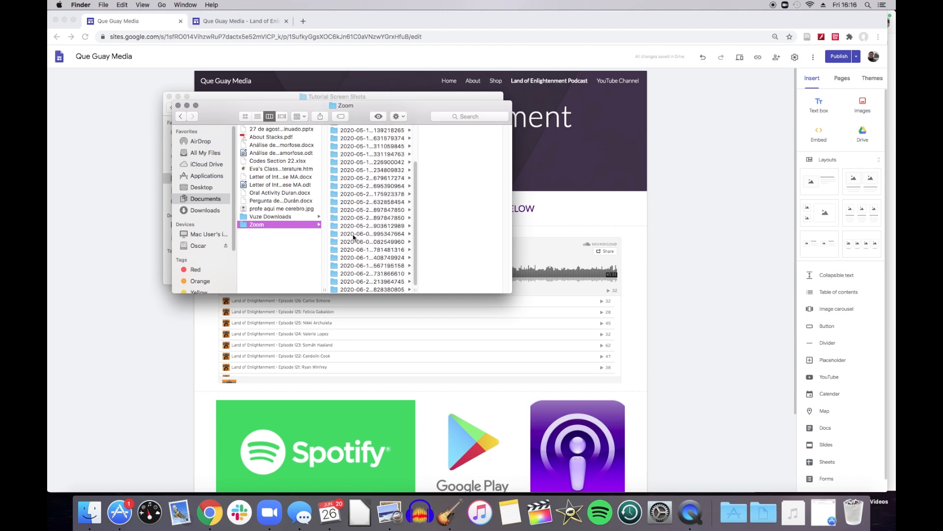
left_click(359, 162)
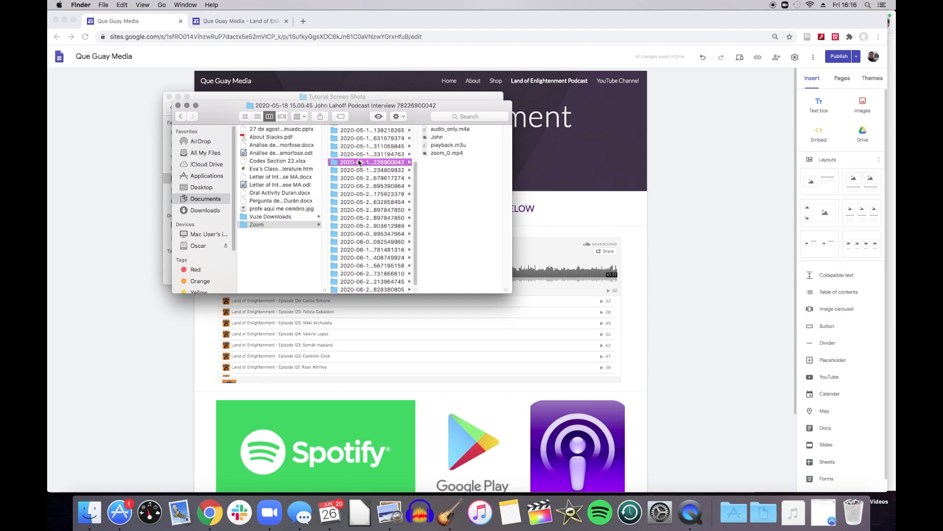
left_click(372, 289)
left_click(446, 145)
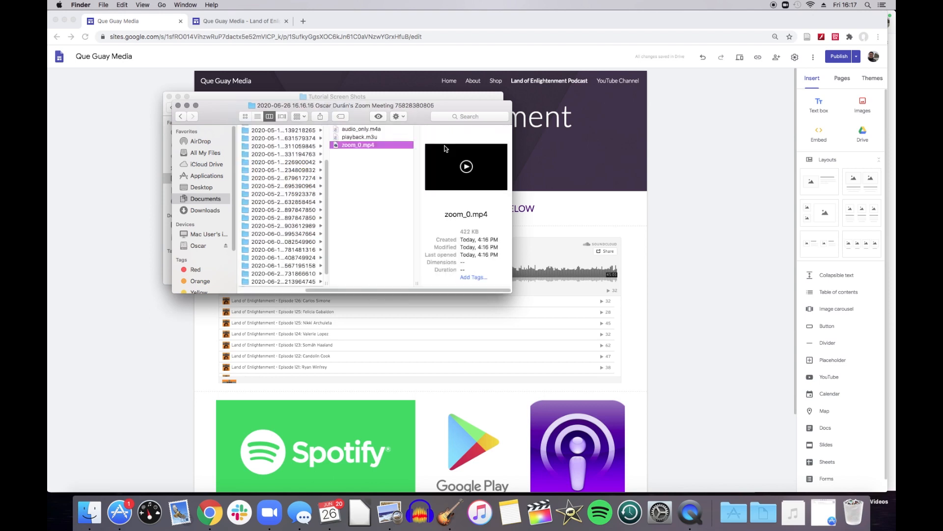
left_click(100, 129)
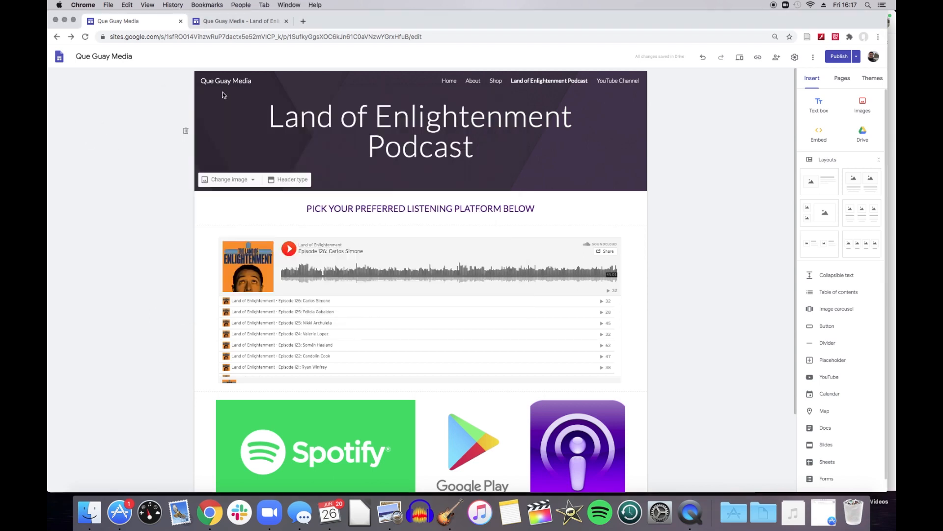
Search Google for 'mp4 to mp3 converter free' in a new tab
left_click(303, 21)
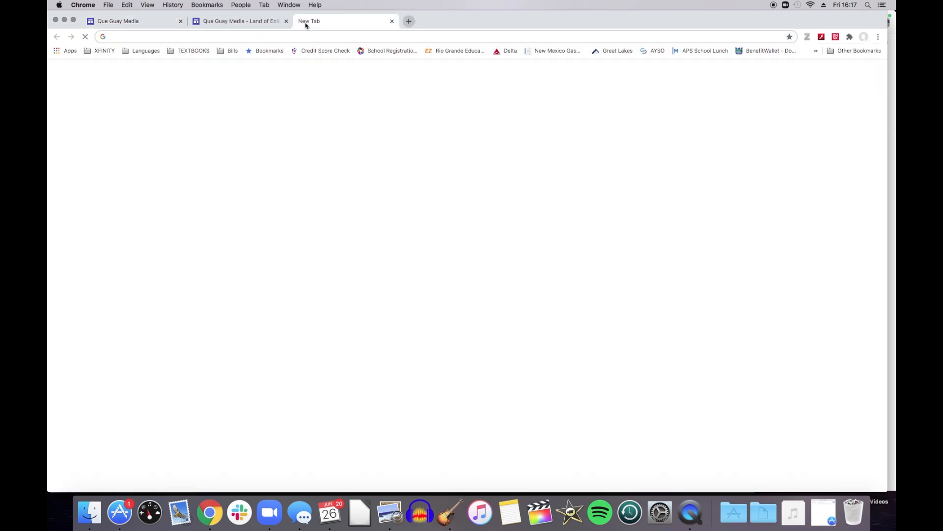
type("mp")
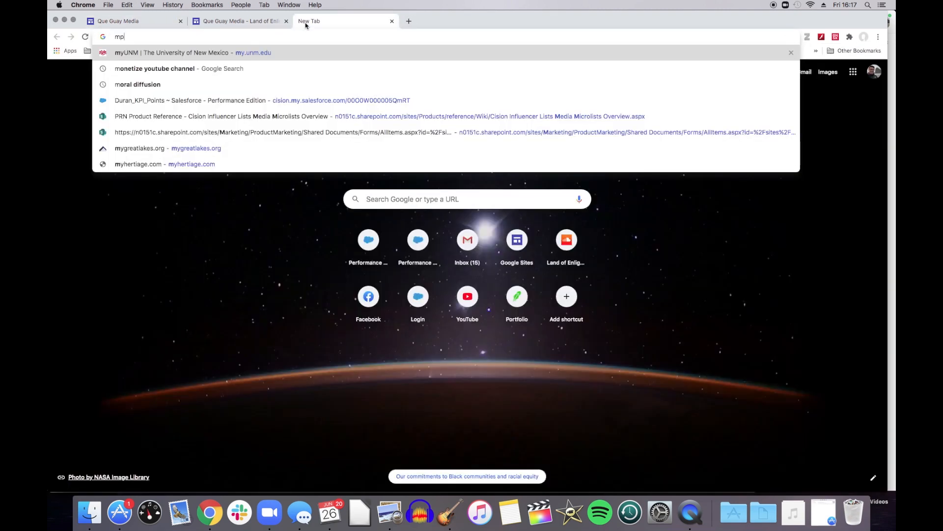
type("4")
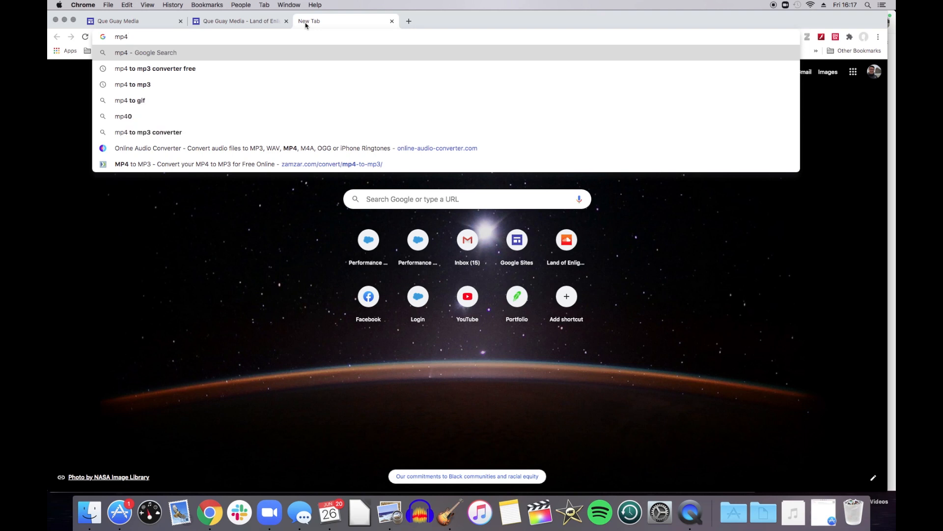
left_click(277, 68)
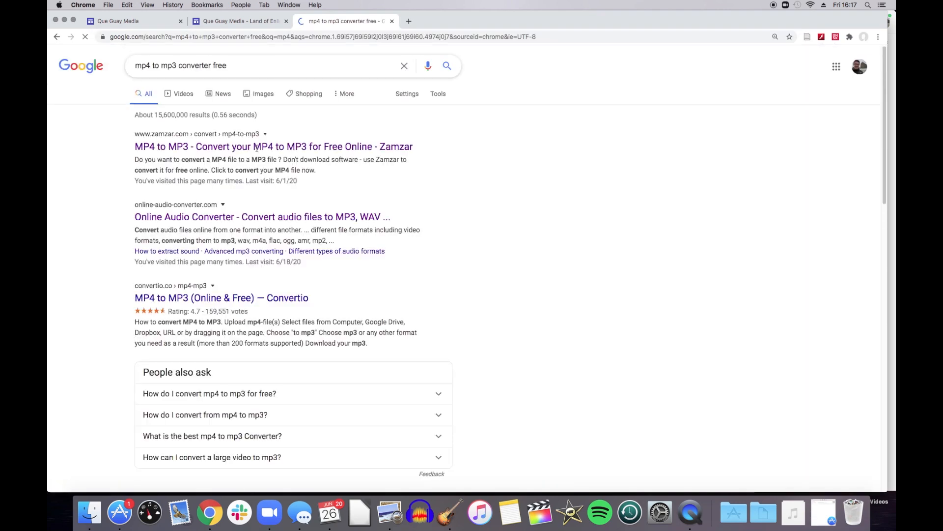
Upload zoom_0.mp4 from Documents > Zoom to Online Audio Converter, set quality to Best (320 kbps), and convert
left_click(262, 216)
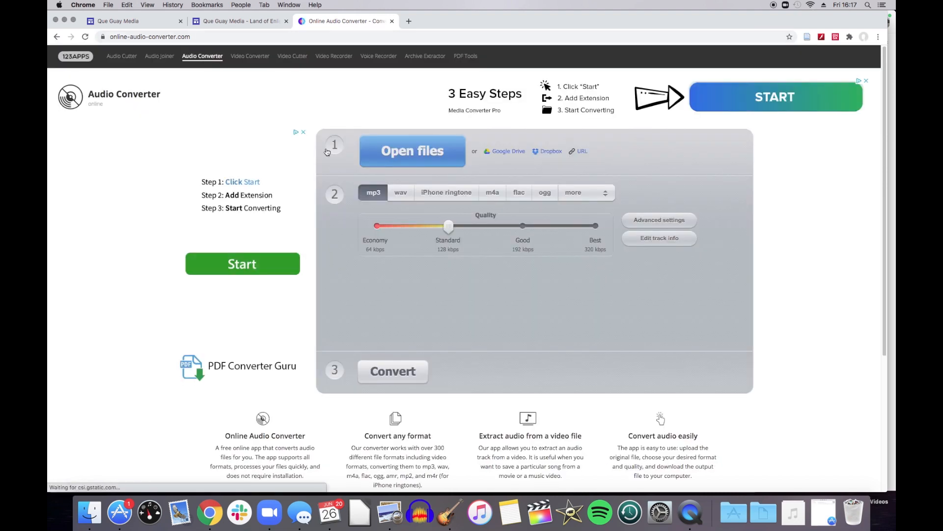
left_click(420, 166)
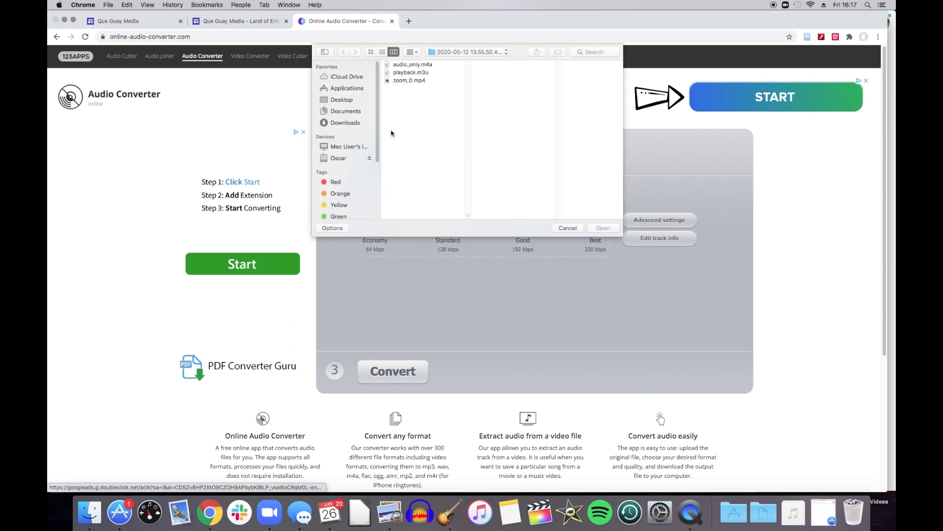
left_click(345, 112)
left_click(408, 160)
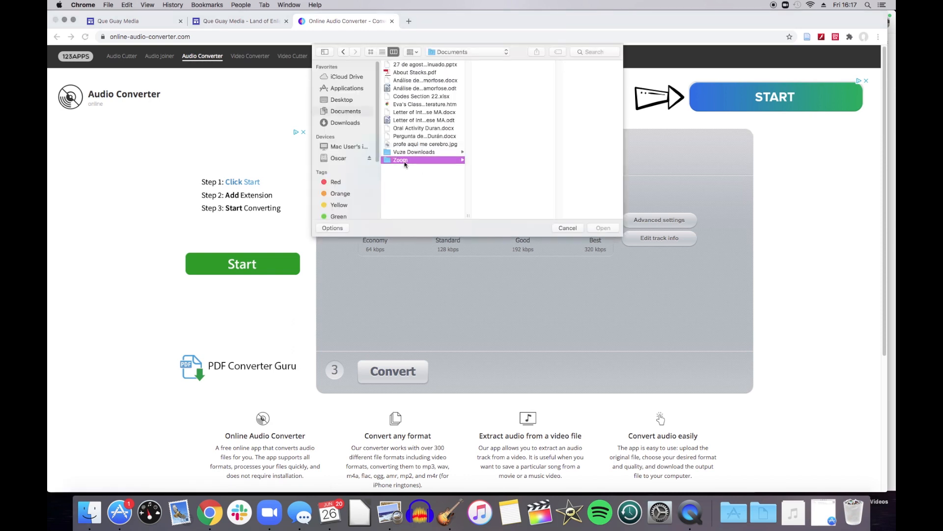
left_click(515, 215)
left_click(577, 81)
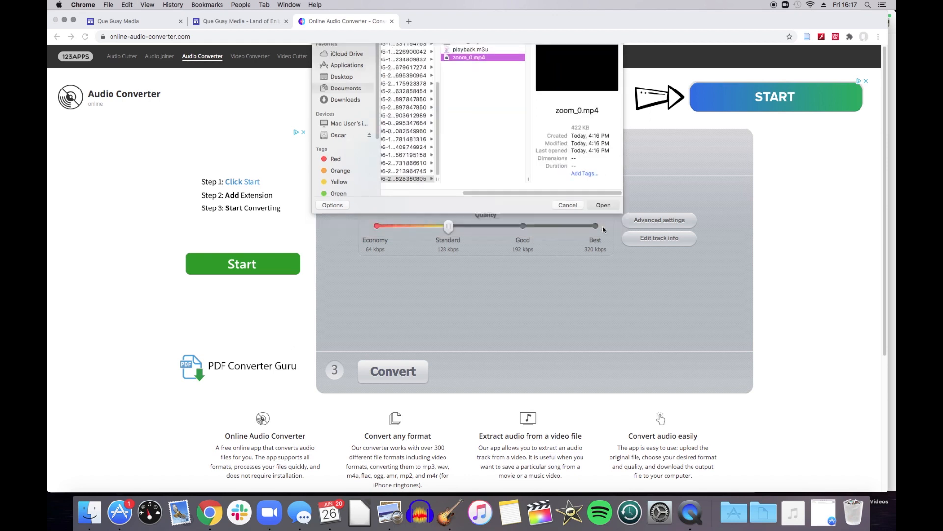
left_click(603, 228)
left_click_drag(448, 211, 605, 229)
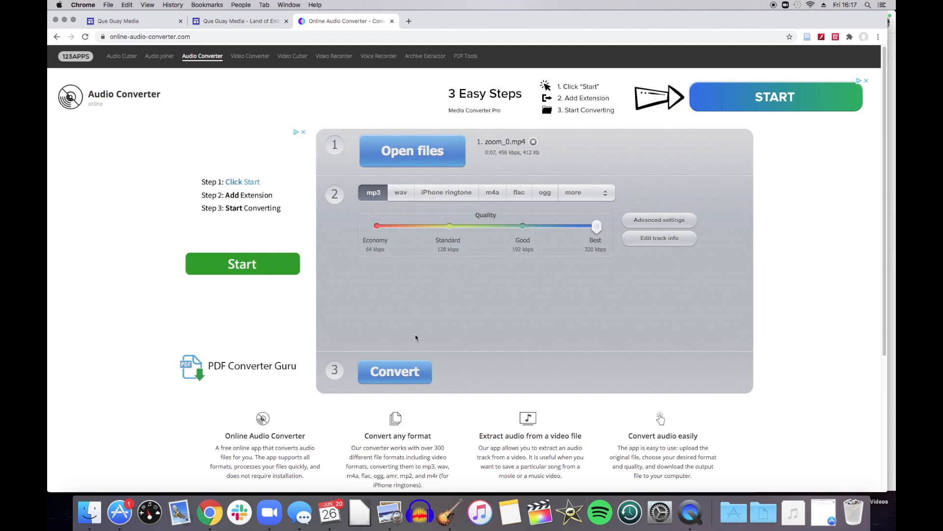
left_click(412, 375)
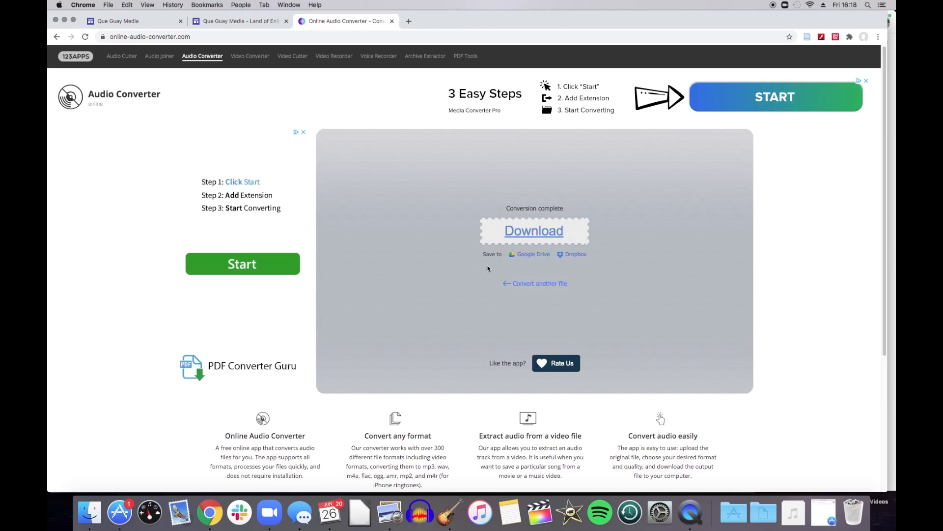
Download the converted zoom_0 MP3 file and switch to GarageBand
left_click(534, 234)
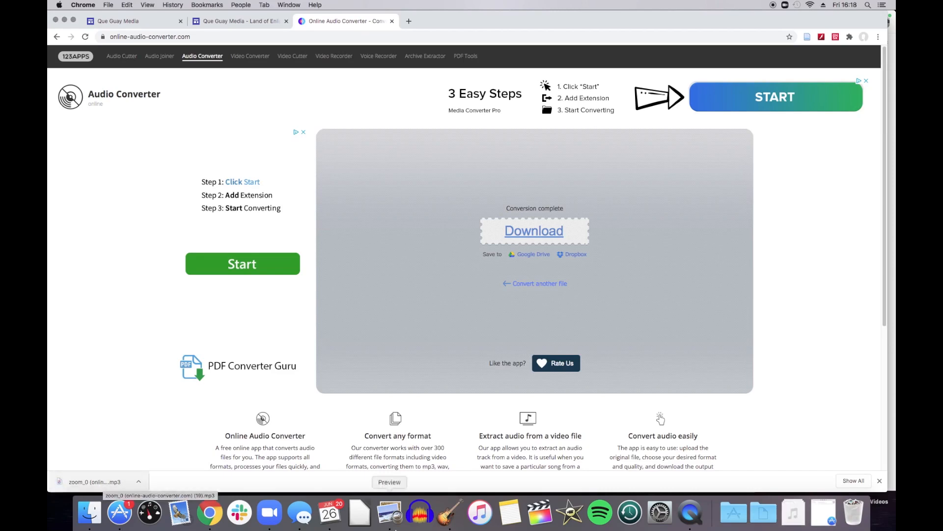
left_click(449, 512)
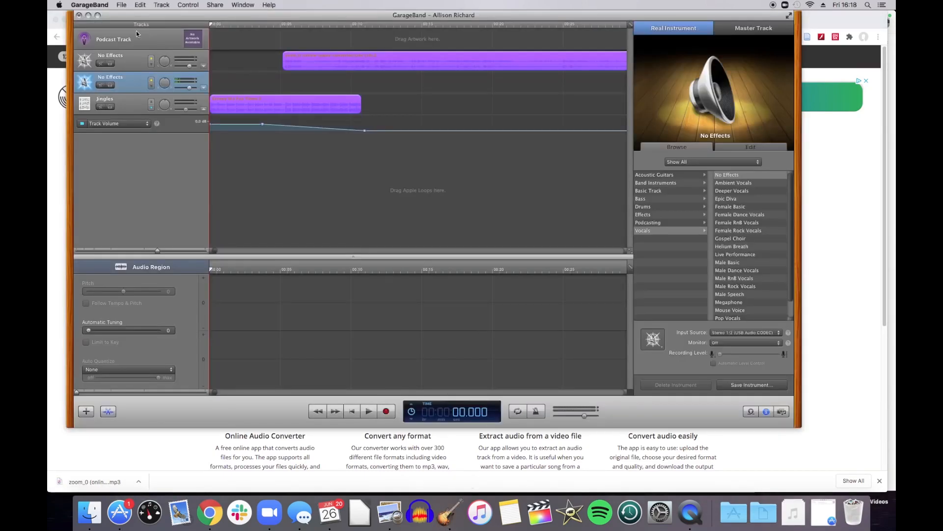
Save and close the old GarageBand project, then start a new project from the Podcast template
left_click(79, 16)
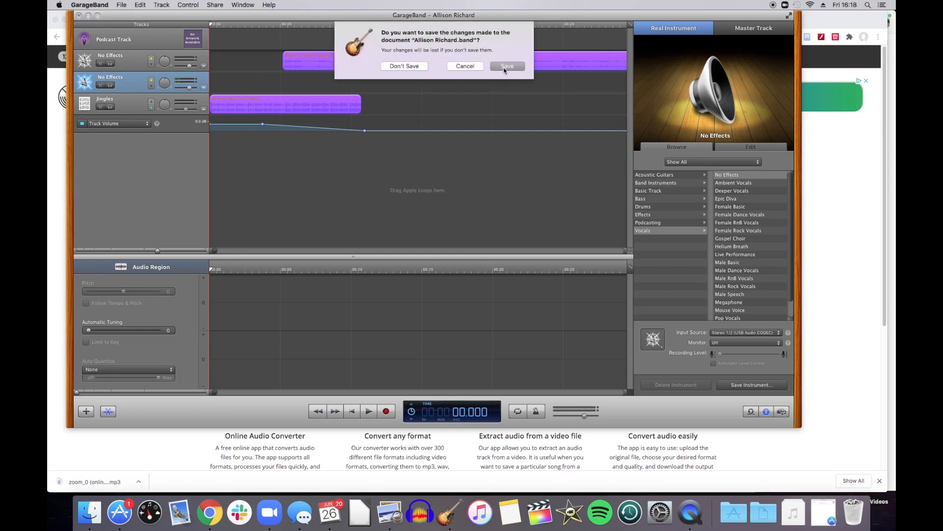
left_click(506, 66)
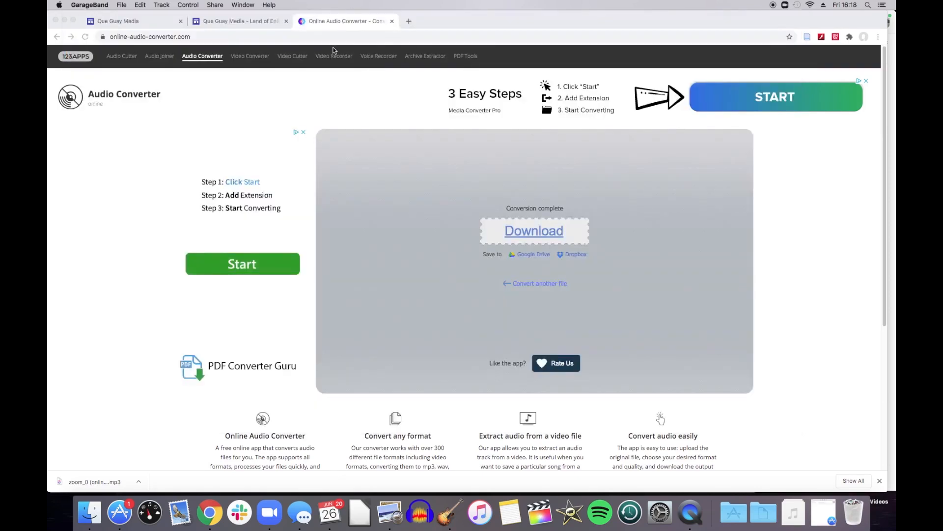
left_click(302, 101)
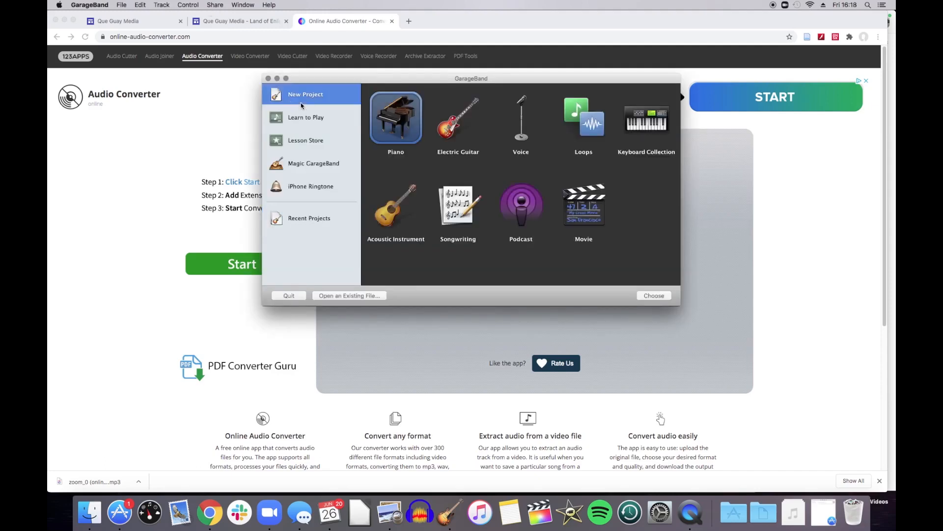
left_click(526, 213)
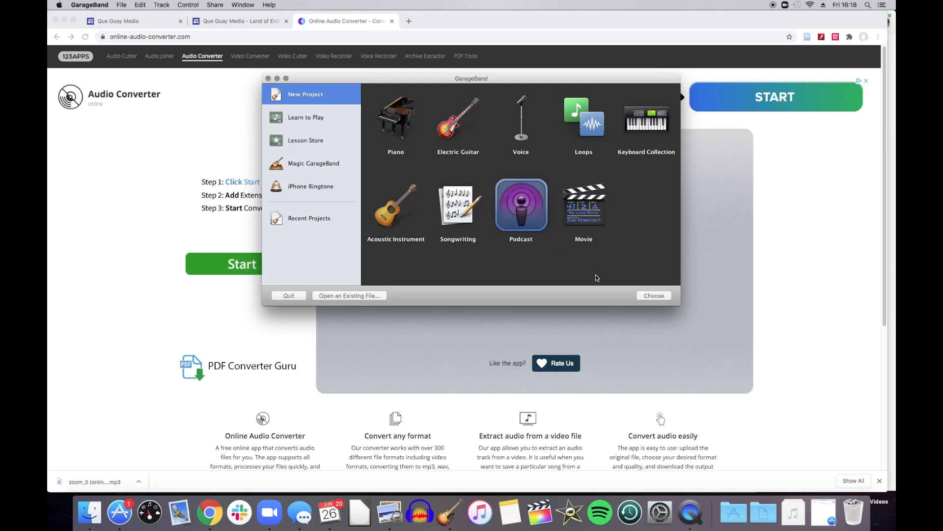
left_click(643, 296)
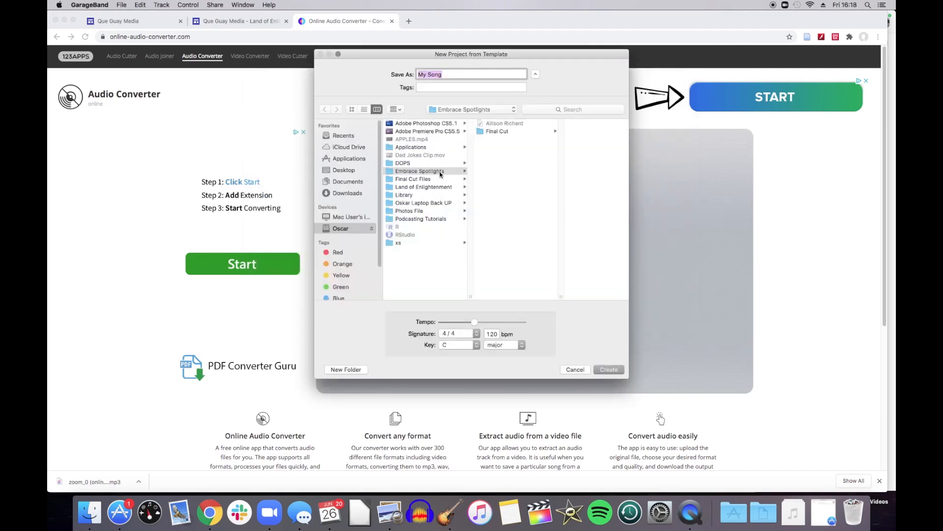
Name the new project 'Test' and create it in the Podcasting Tutorials folder
left_click(435, 187)
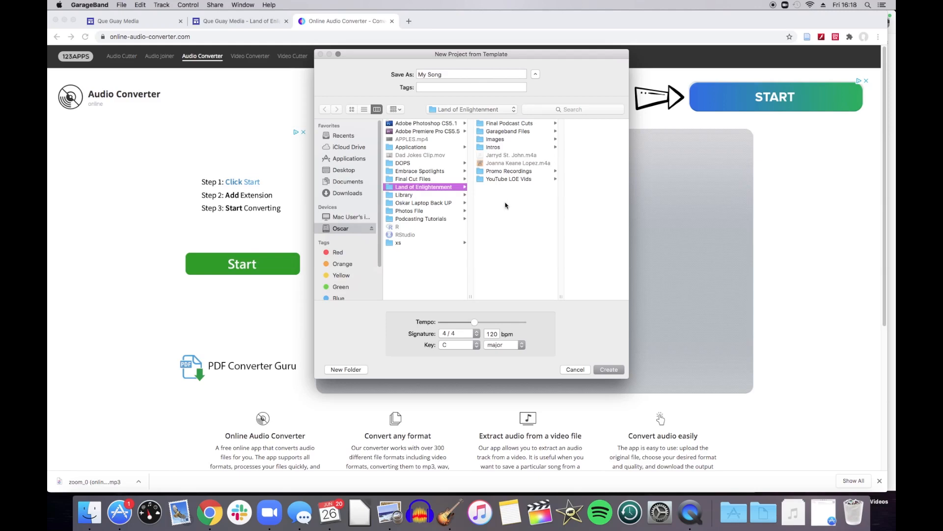
left_click(350, 370)
left_click(408, 136)
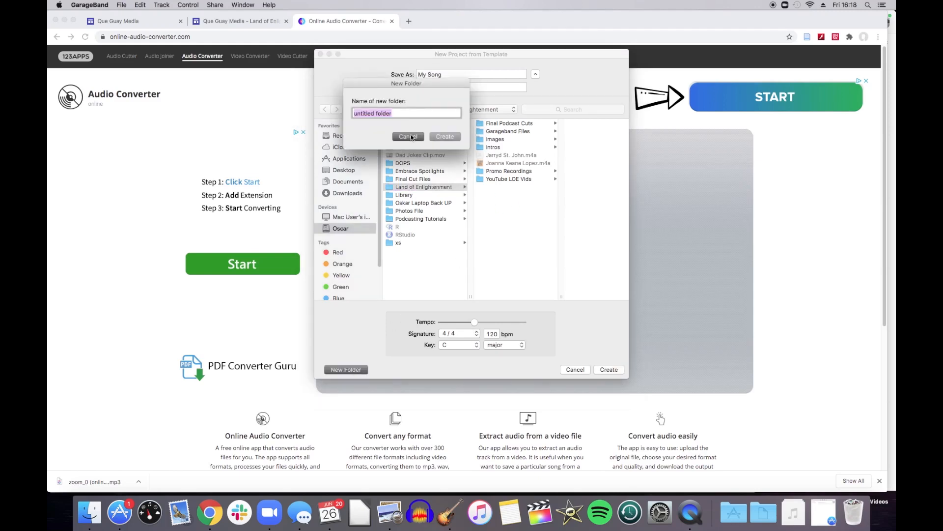
left_click(435, 219)
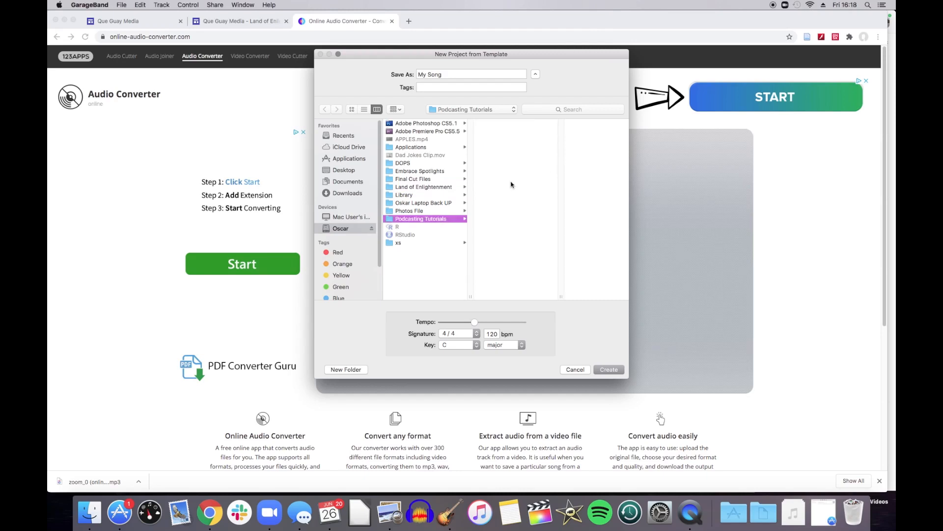
left_click(442, 75)
key("super+a")
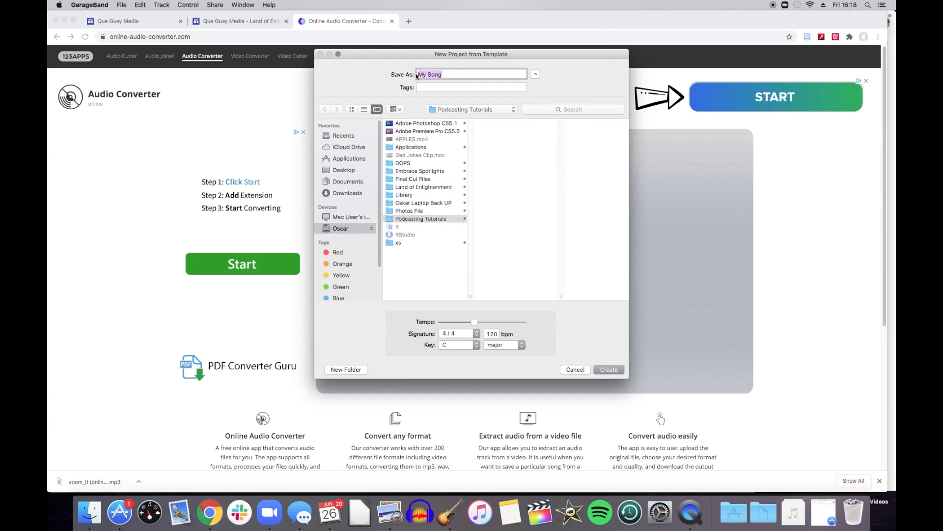
key("BackSpace")
type("Tes")
left_click(608, 370)
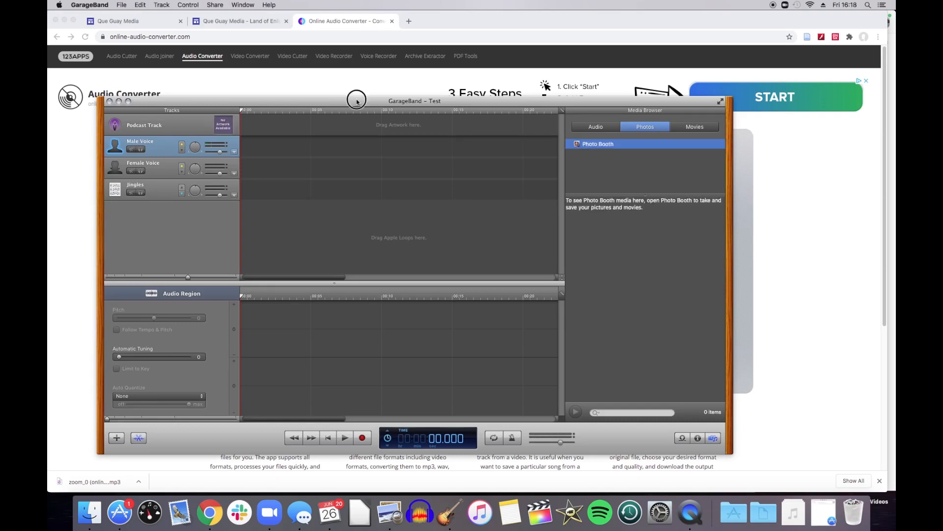
Give the voice track the Vocals > No Effects preset with input source Mono 1 (USB Audio CODEC)
left_click_drag(356, 98, 322, 2)
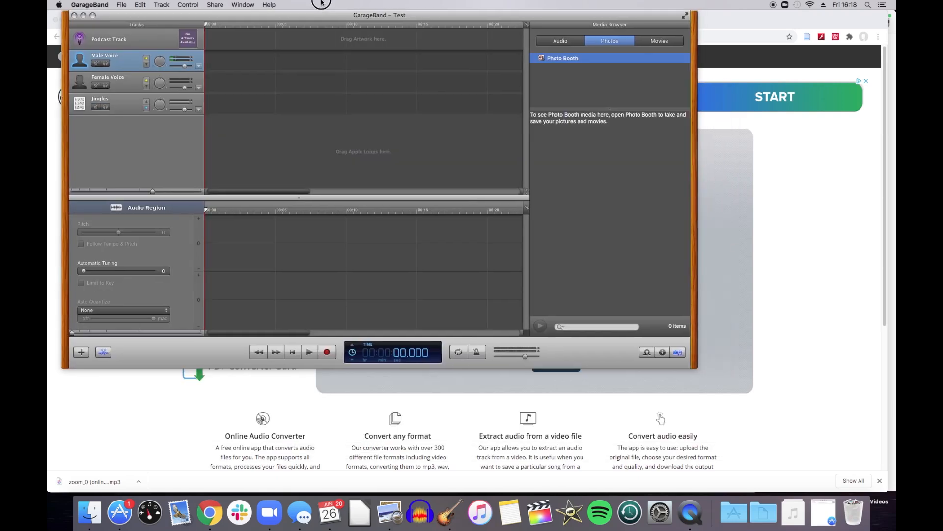
left_click(663, 353)
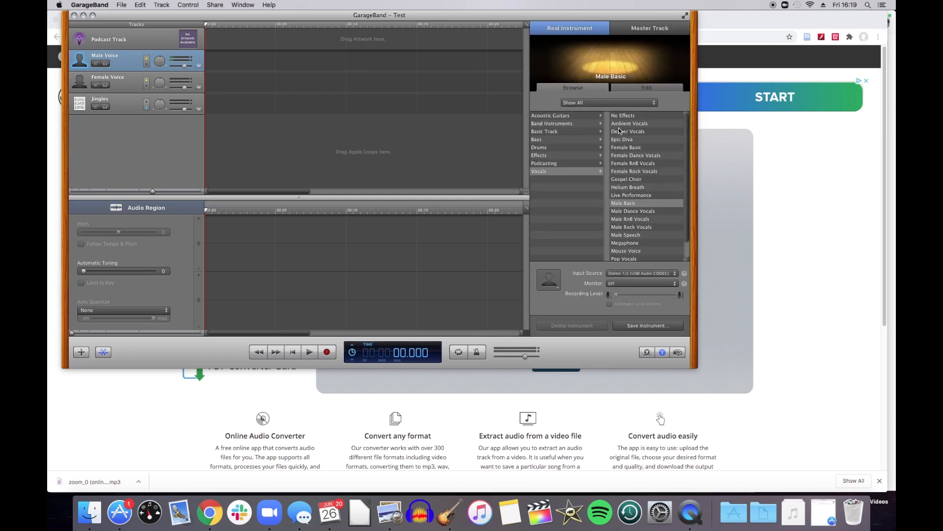
left_click(624, 116)
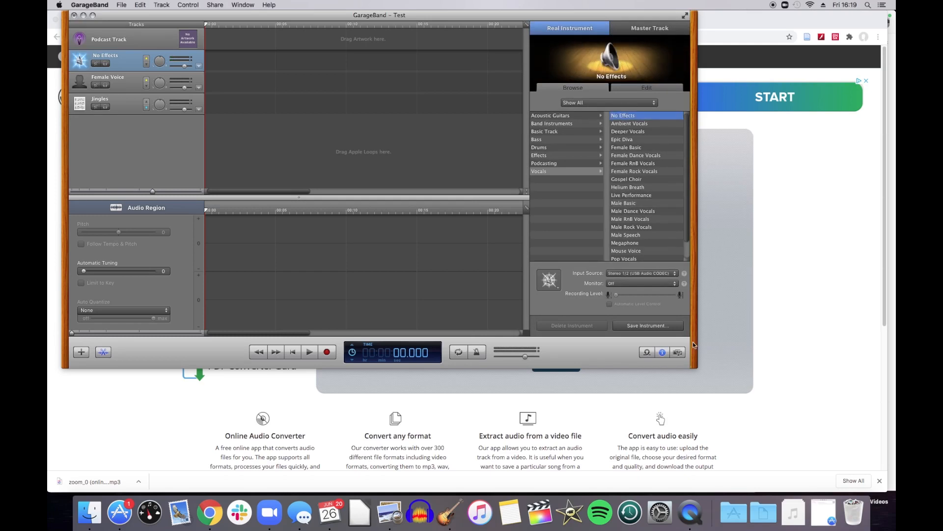
left_click(656, 274)
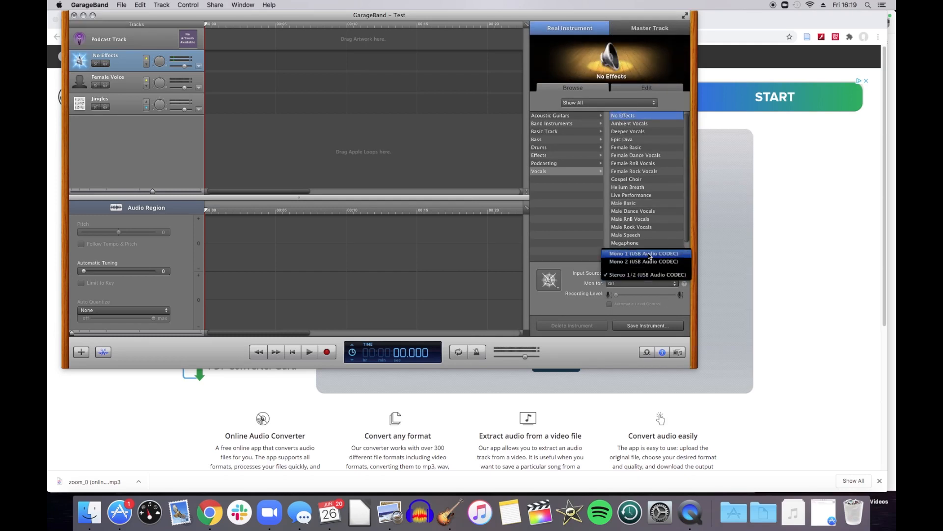
left_click(649, 254)
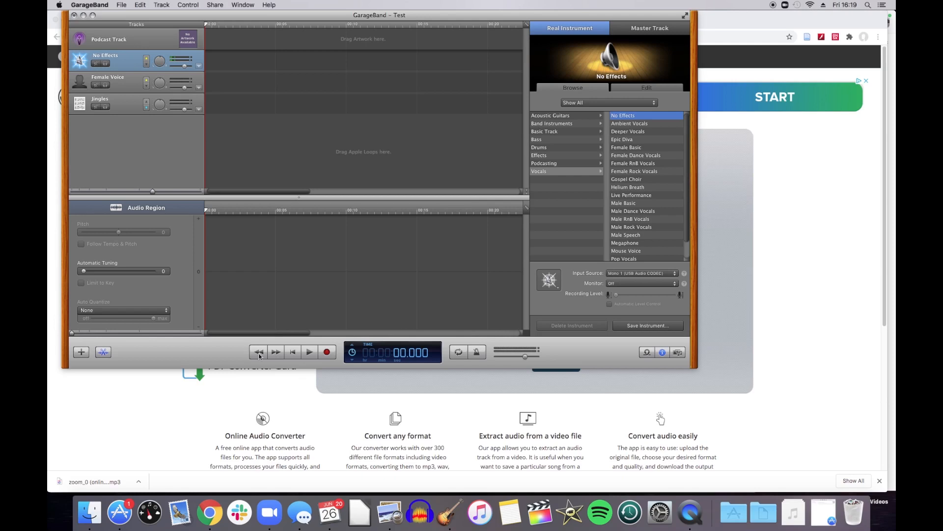
left_click(90, 512)
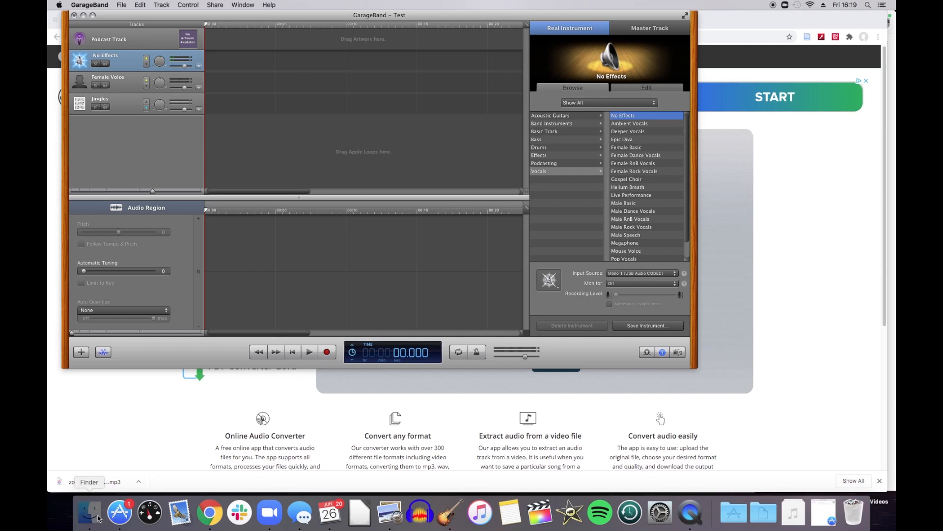
Drag zoom_0 (online-audio-converter.com) (19).mp3 from Downloads onto the No Effects track at 00:00
left_click(212, 210)
scroll(255, 236, "down", 10)
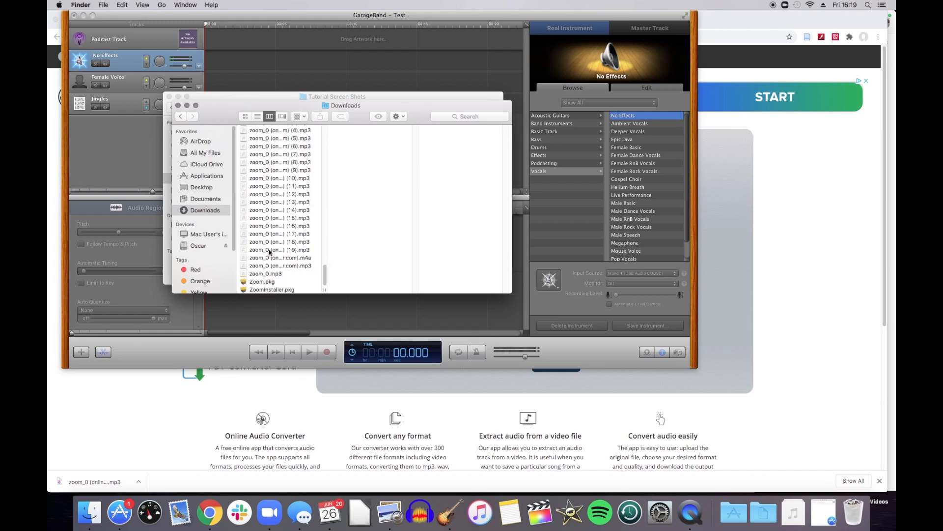
left_click(288, 265)
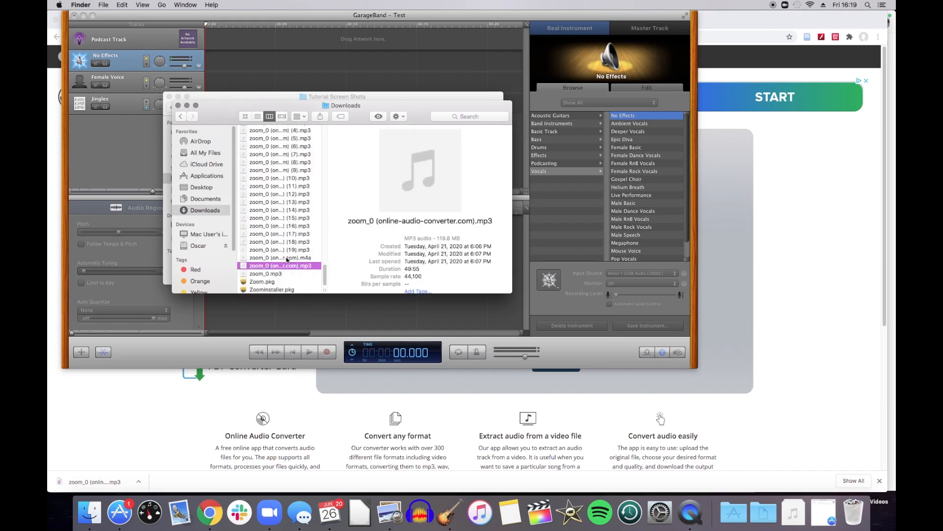
left_click(287, 258)
left_click(287, 251)
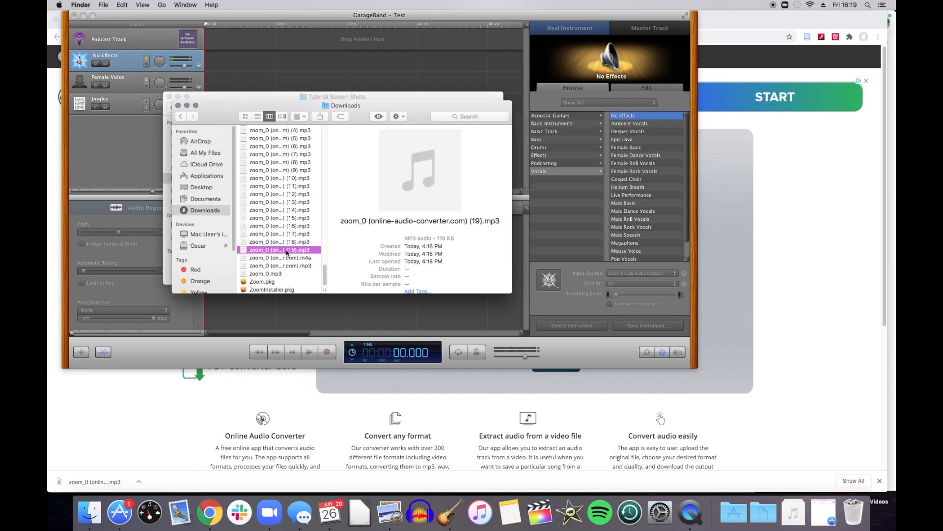
left_click_drag(249, 249, 221, 66)
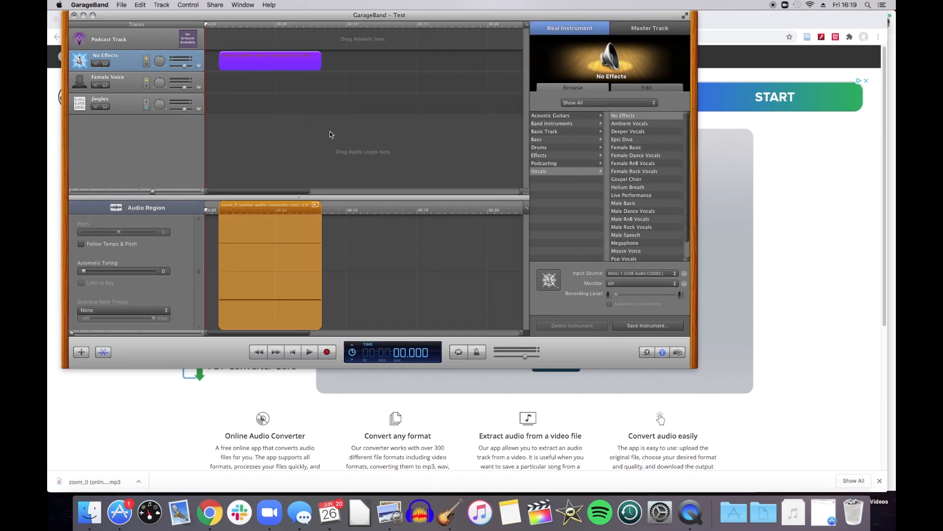
left_click_drag(270, 56, 246, 52)
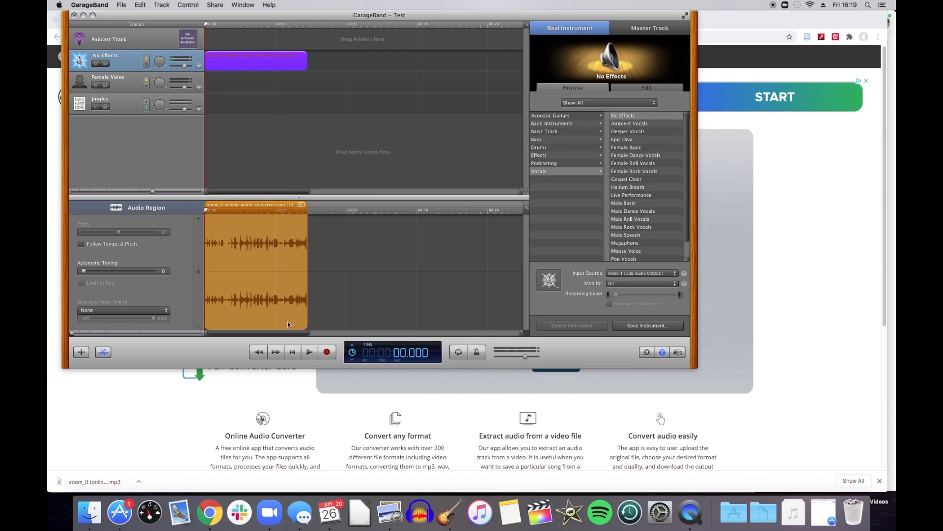
Play the first seconds of the recording, then review Export Podcast to Disk settings and cancel
left_click(309, 351)
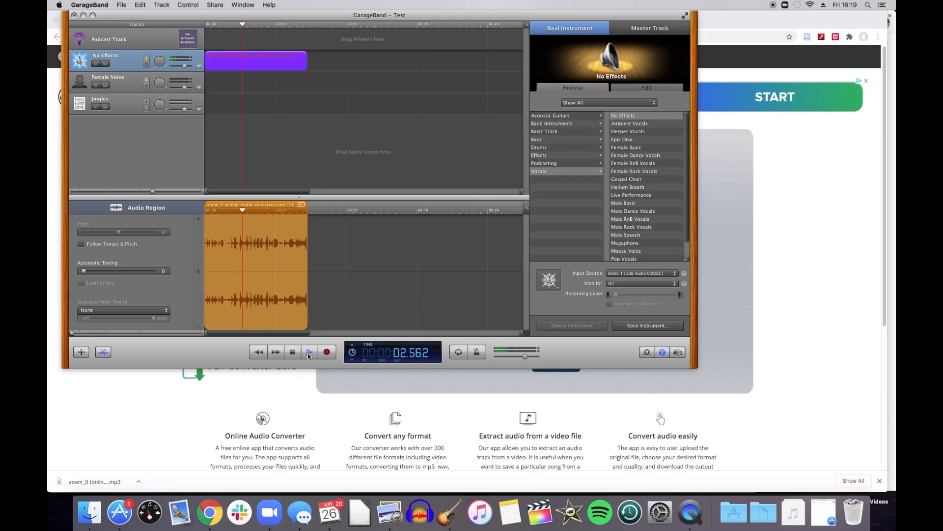
left_click(309, 352)
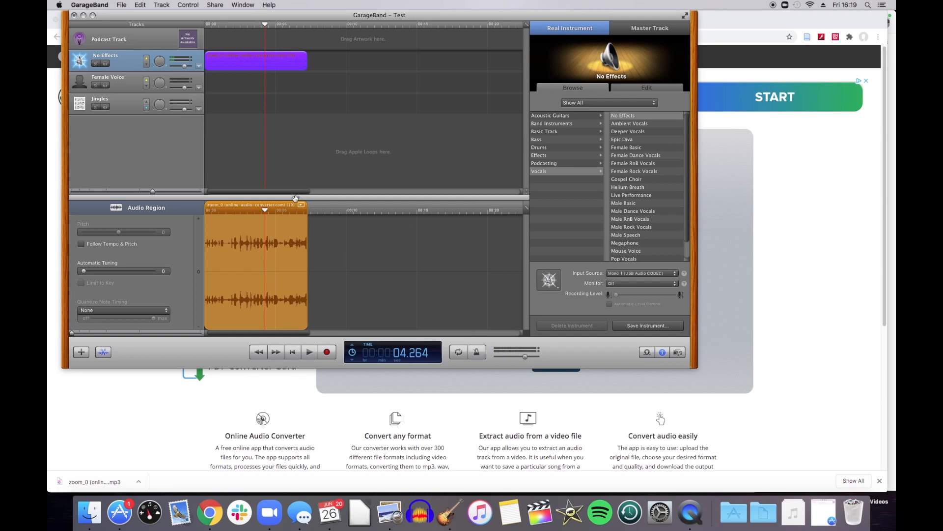
left_click(215, 5)
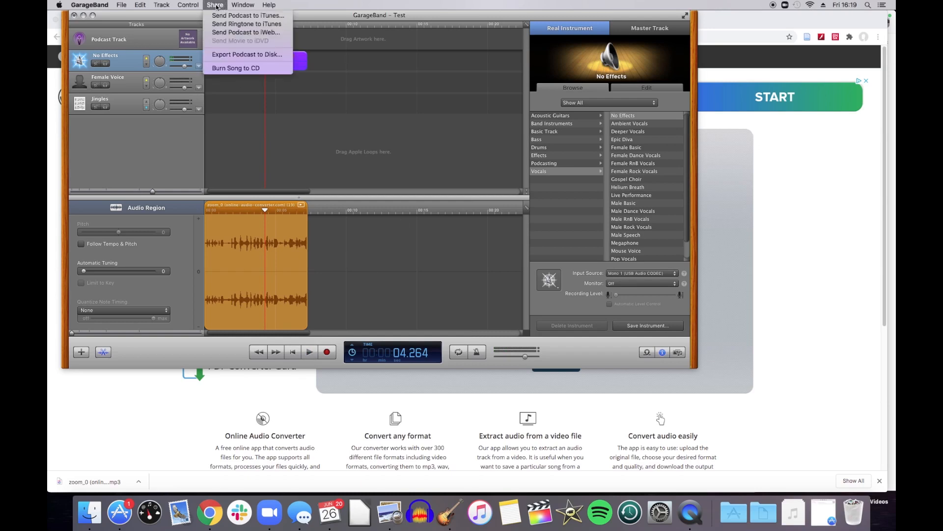
left_click(242, 55)
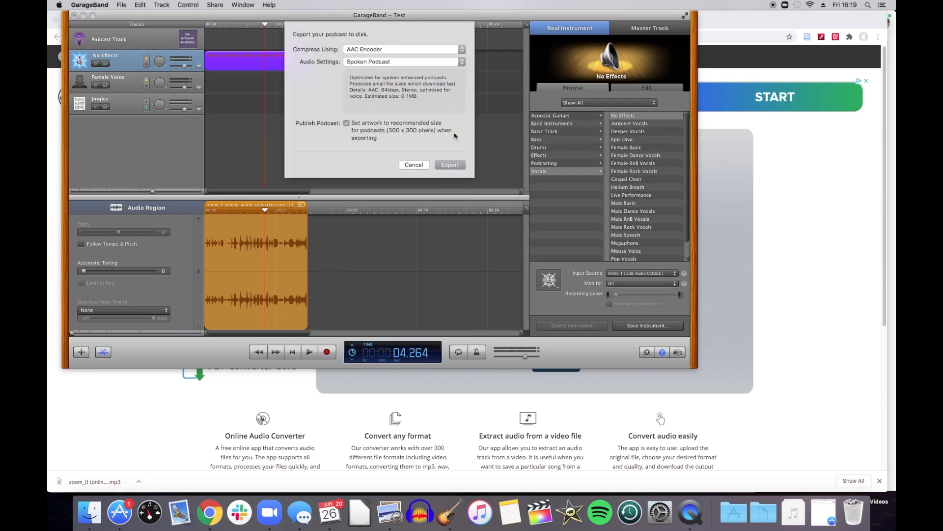
left_click(414, 165)
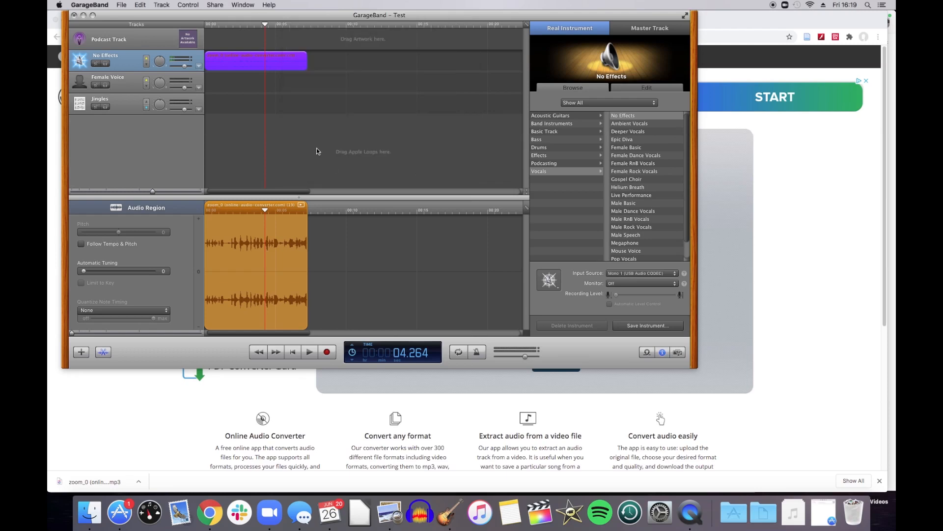